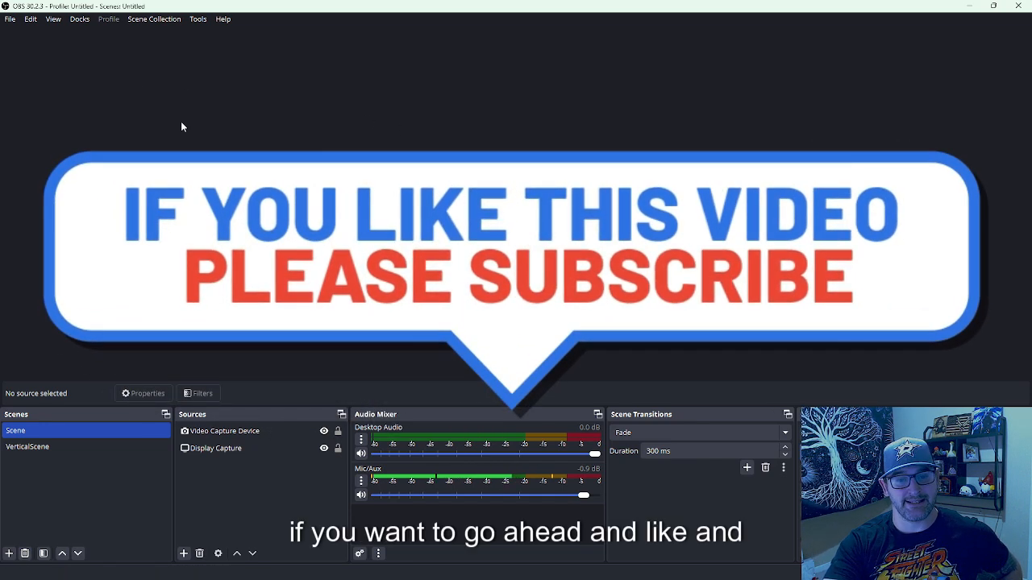
- Open the list of available docks in OBS
left_click(80, 21)
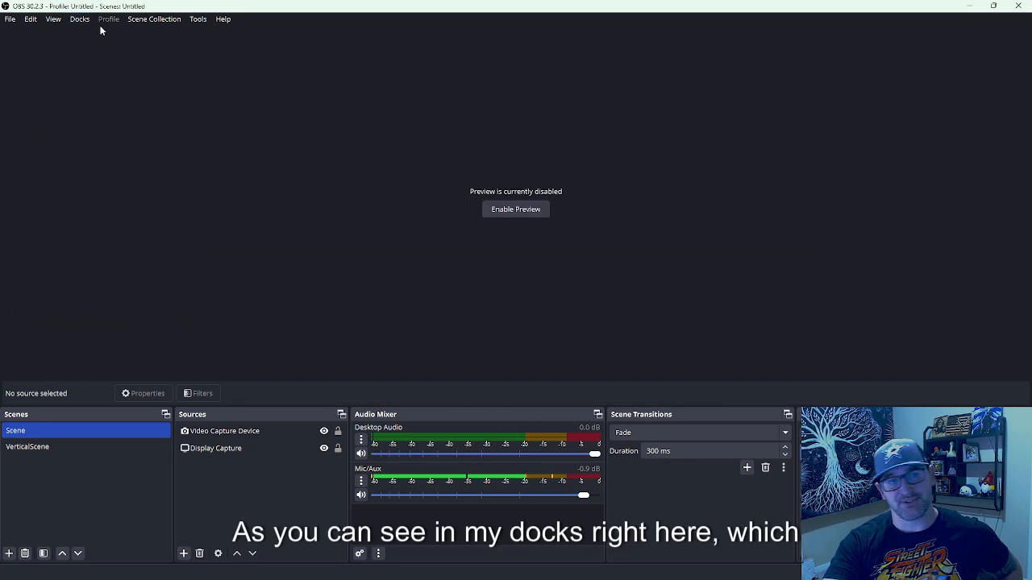
left_click(81, 20)
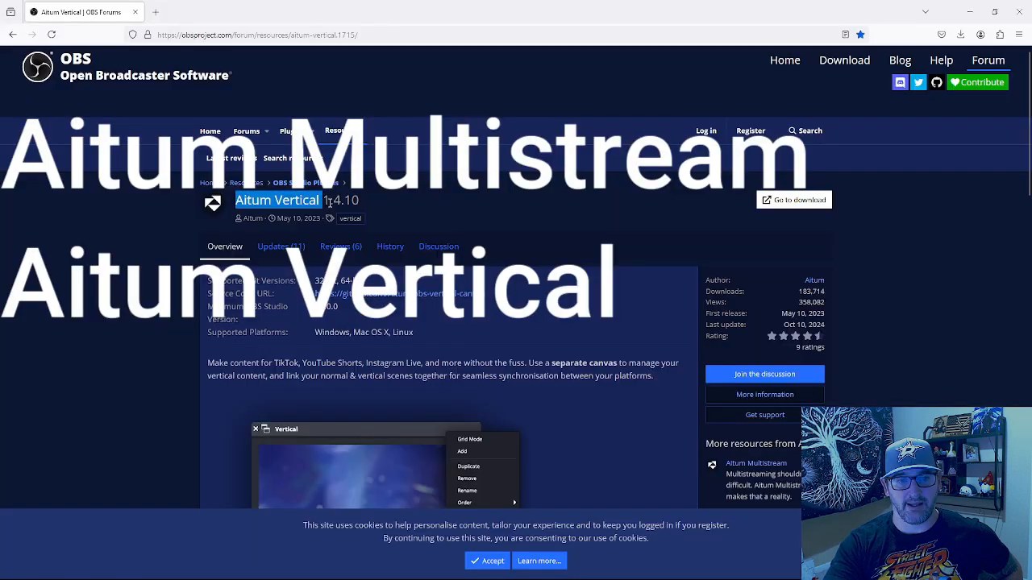
- Open the bookmarked Aitum Multistream plugin page in a second browser tab, review its overview, and return to the Aitum Vertical page
left_click_drag(319, 202, 365, 202)
left_click(366, 199)
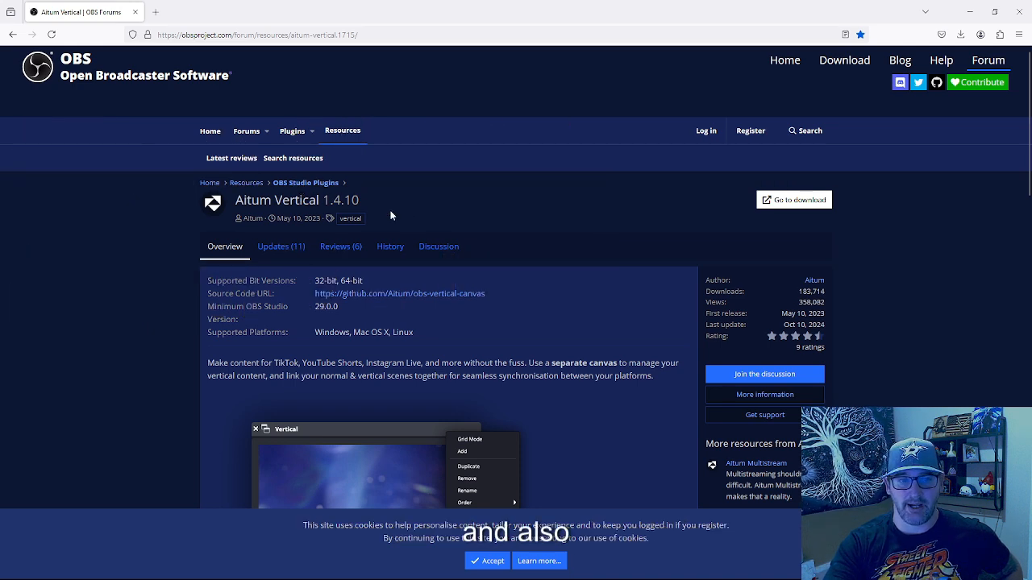
key("ctrl+t")
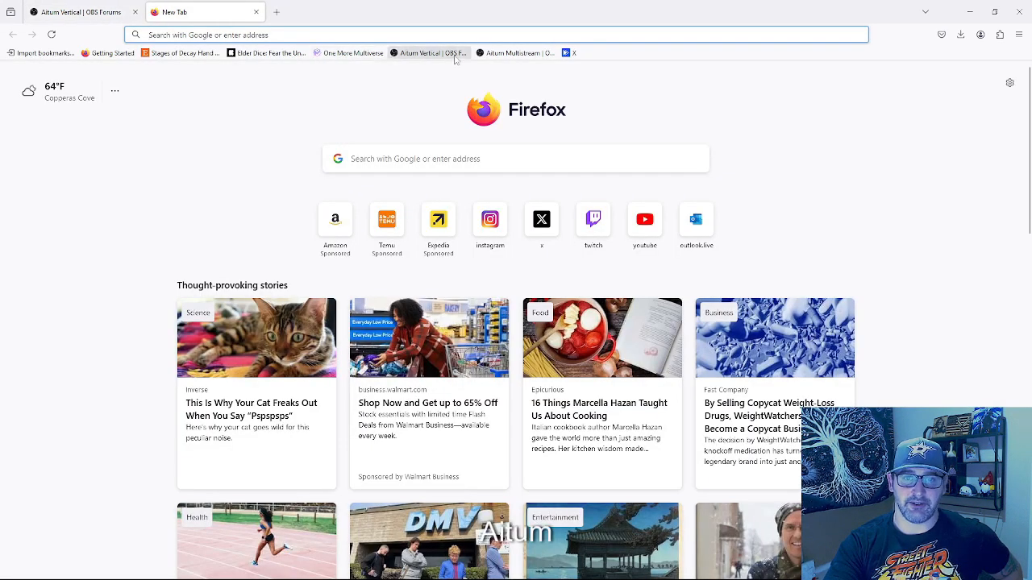
left_click(490, 53)
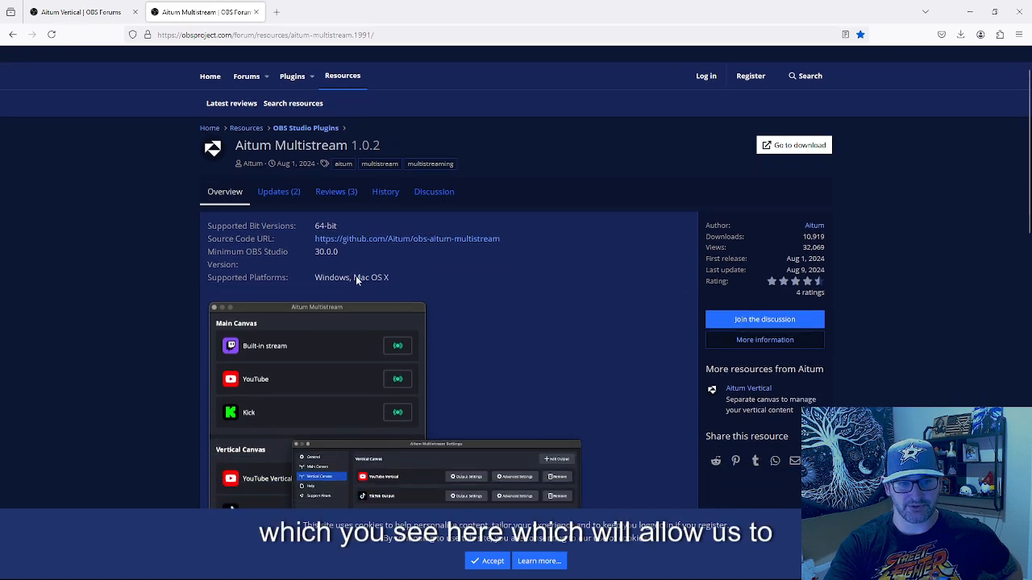
scroll(282, 410, "down", 3)
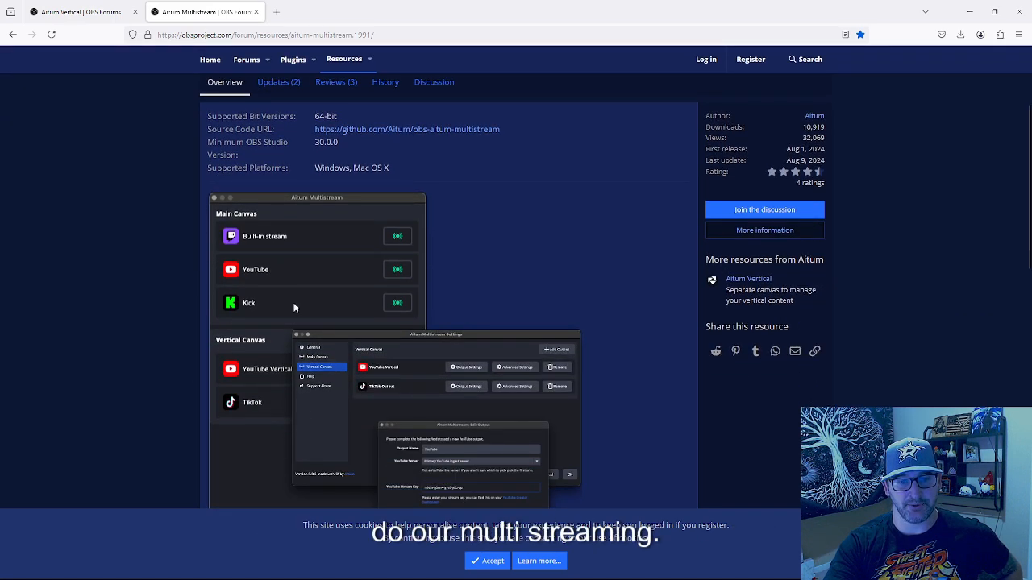
scroll(251, 278, "up", 4)
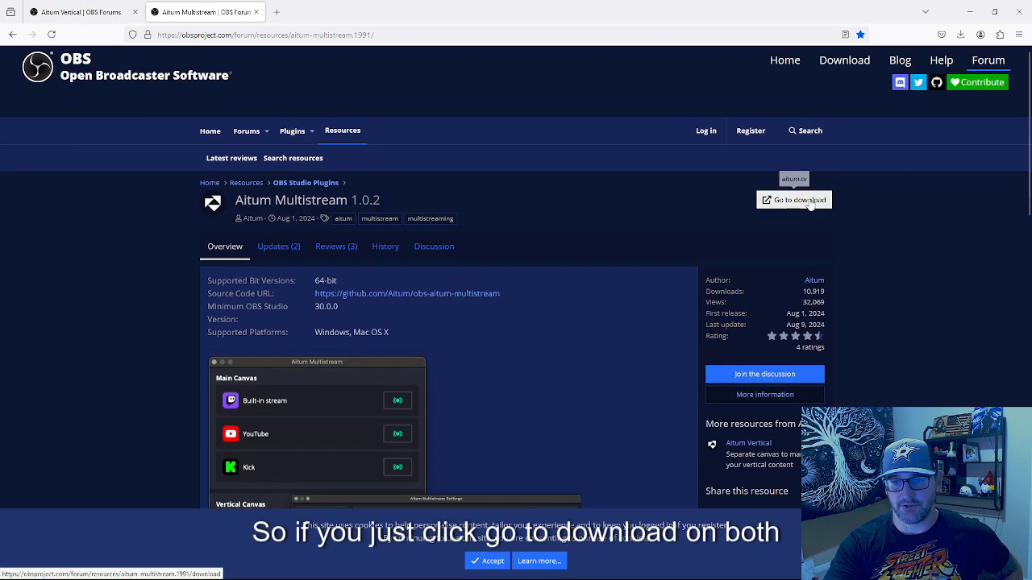
left_click(111, 15)
- Show the downloaded files in their folder and locate the vertical-canvas and aitum-multistream Windows installers
left_click(960, 34)
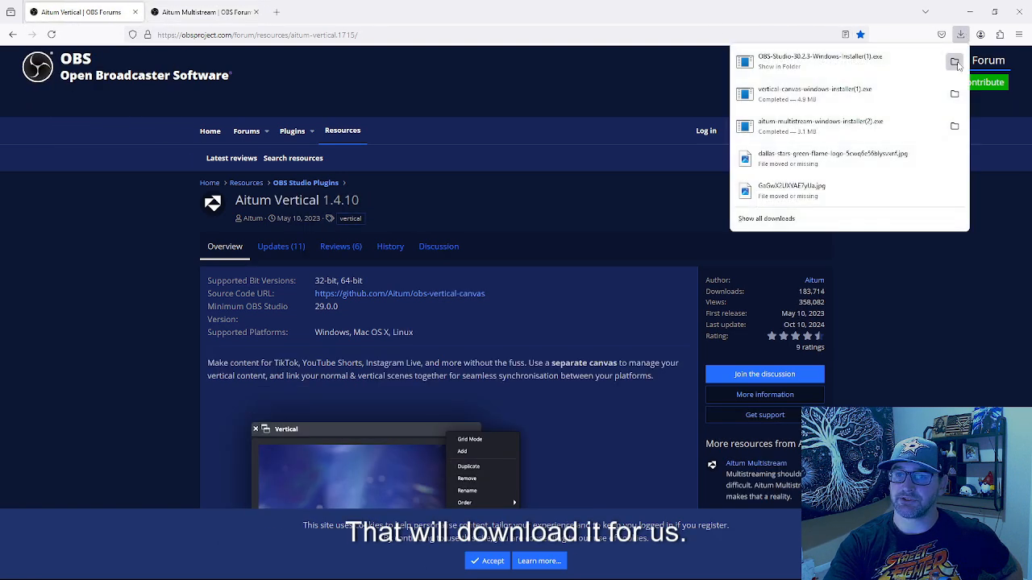
left_click(956, 62)
left_click(326, 209)
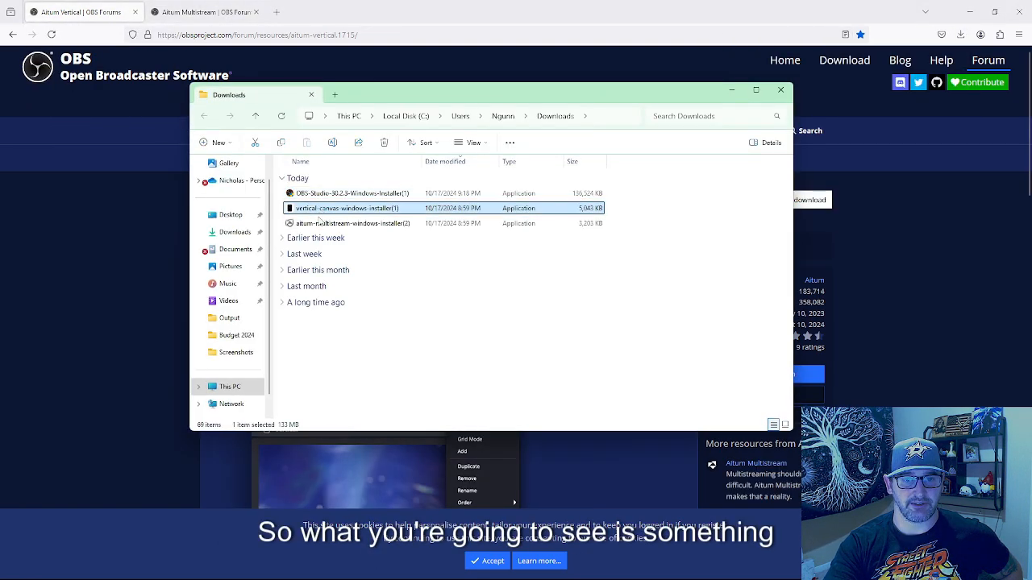
left_click(318, 226)
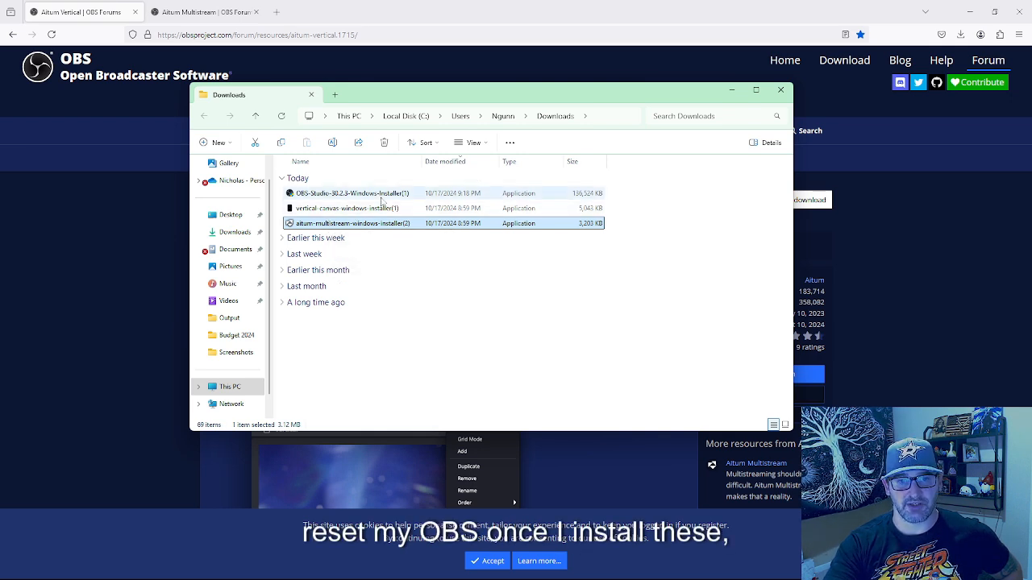
- Run the vertical-canvas Windows installer and install Vertical Canvas 1.4.10 with the default options
left_click(347, 208)
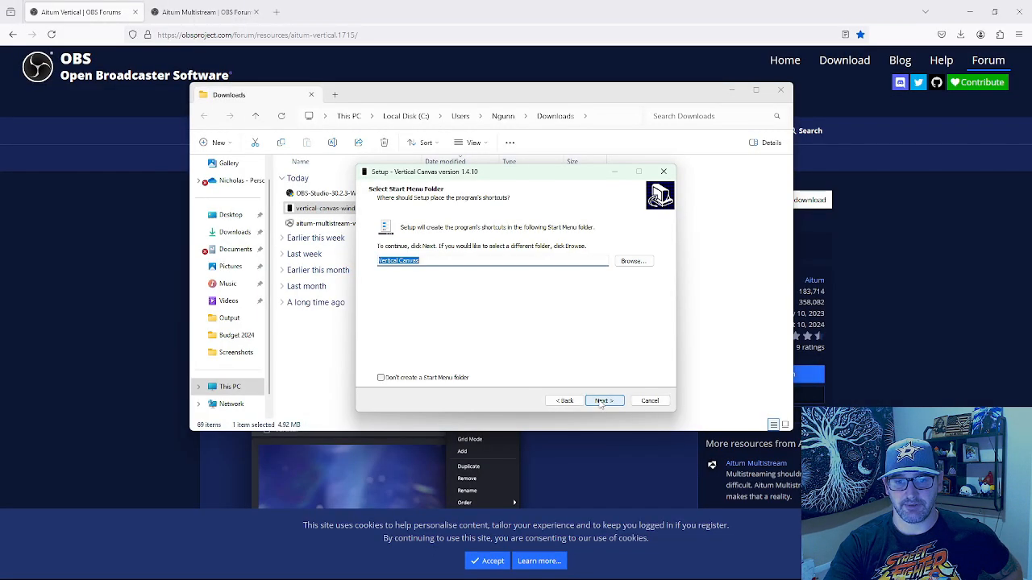
left_click(600, 401)
left_click(604, 401)
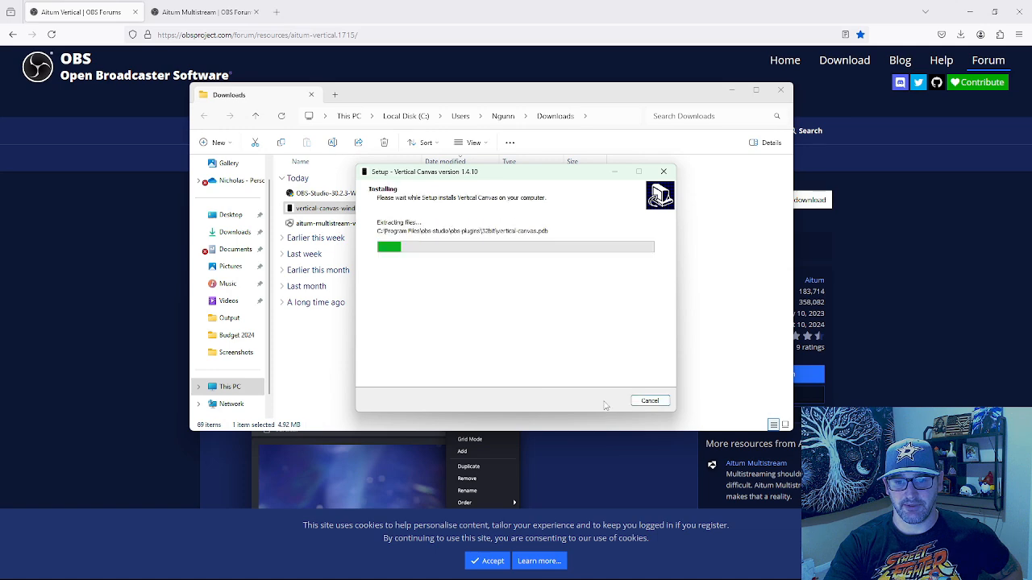
left_click(602, 400)
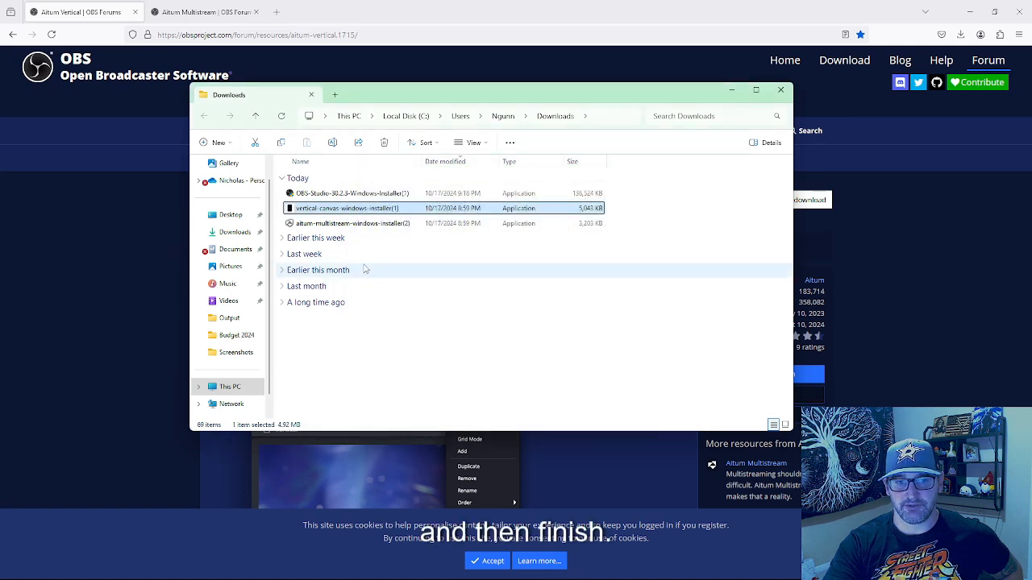
- Run the aitum-multistream Windows installer and install version 1.0.3 into the default obs-studio folder
left_click(344, 226)
double_click(344, 229)
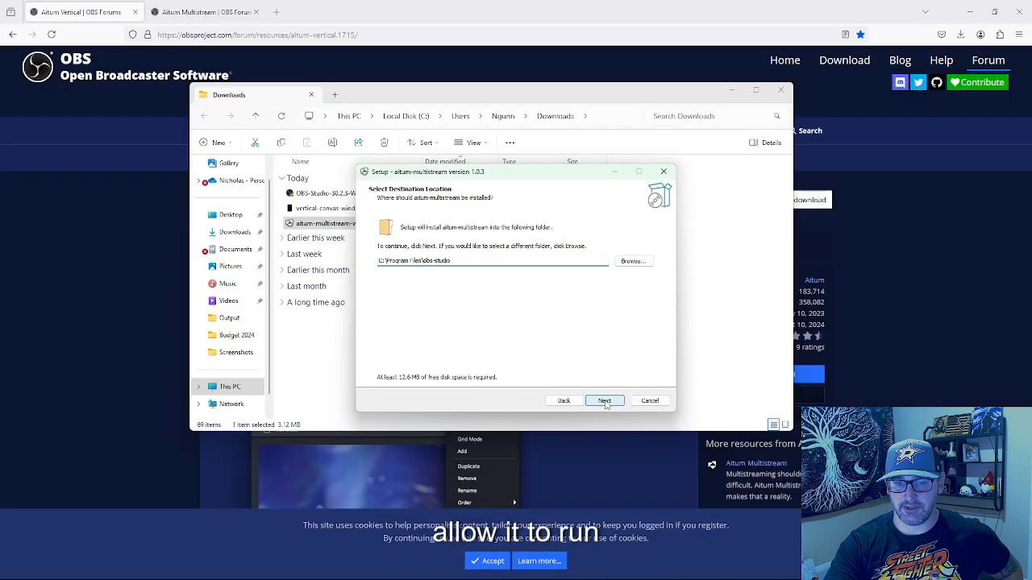
left_click(604, 401)
left_click(603, 400)
left_click(605, 400)
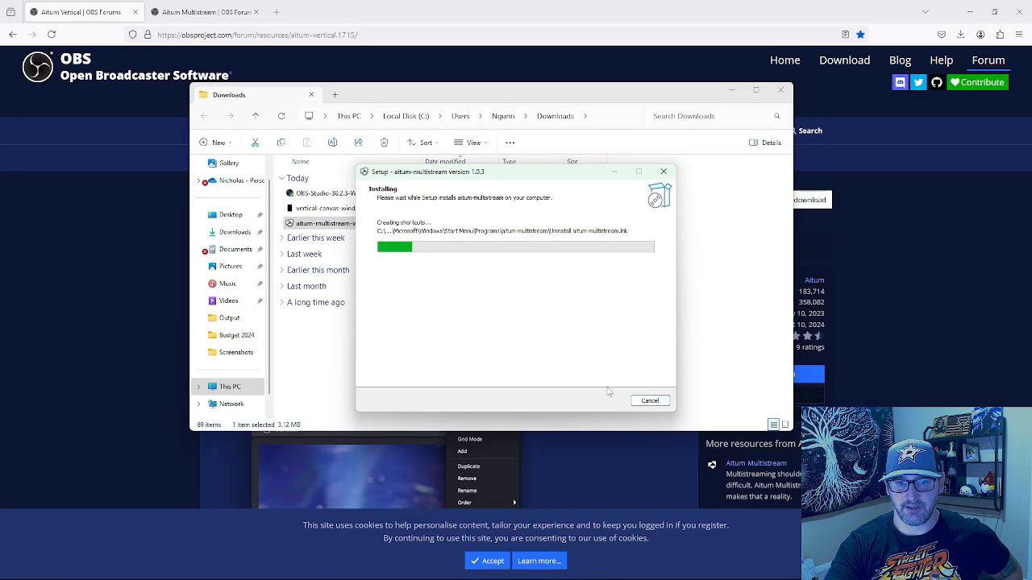
left_click(594, 403)
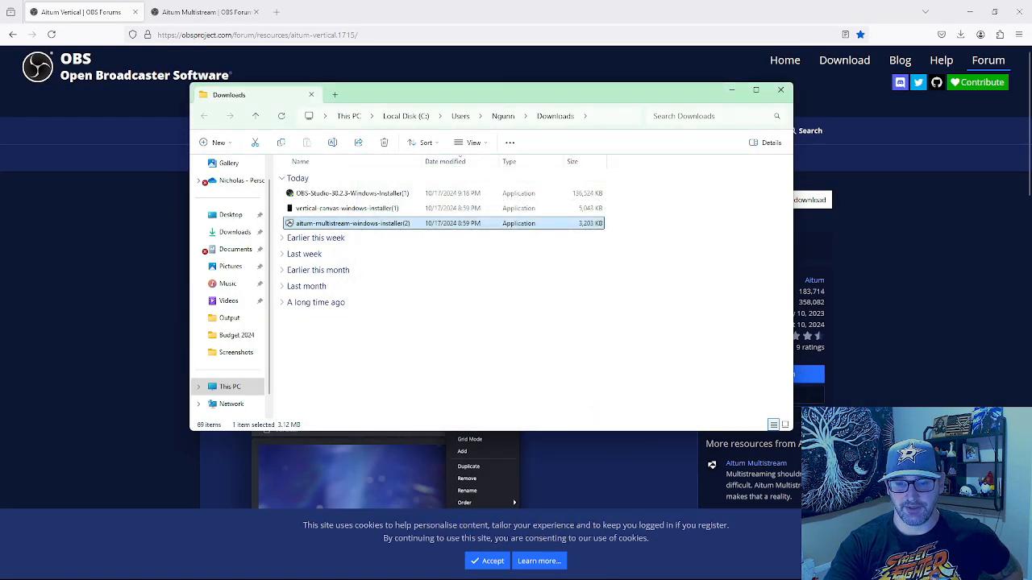
- Switch to OBS, show the Aitum Multistream dock, and reposition it as a floating window
left_click(612, 569)
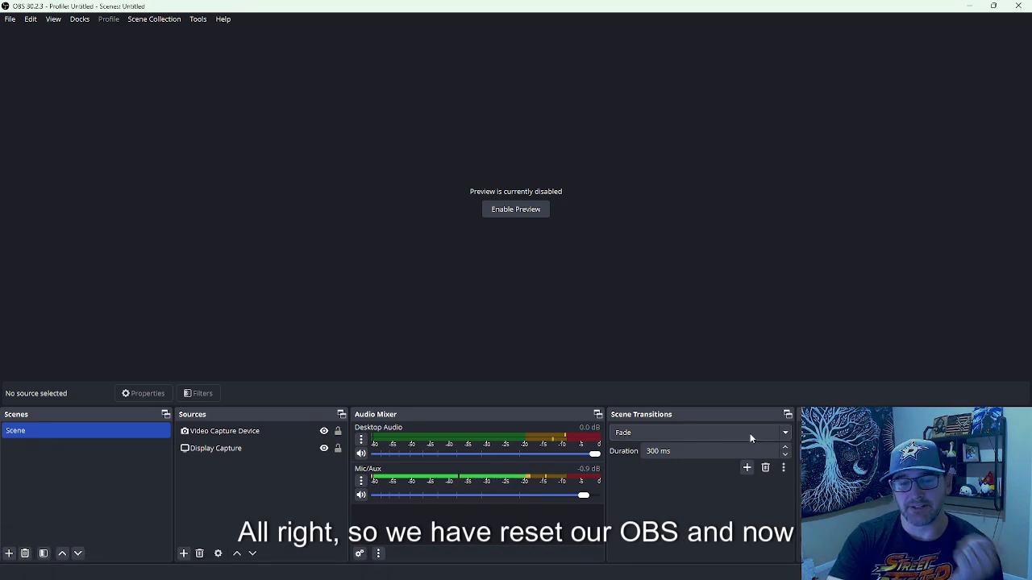
left_click(86, 22)
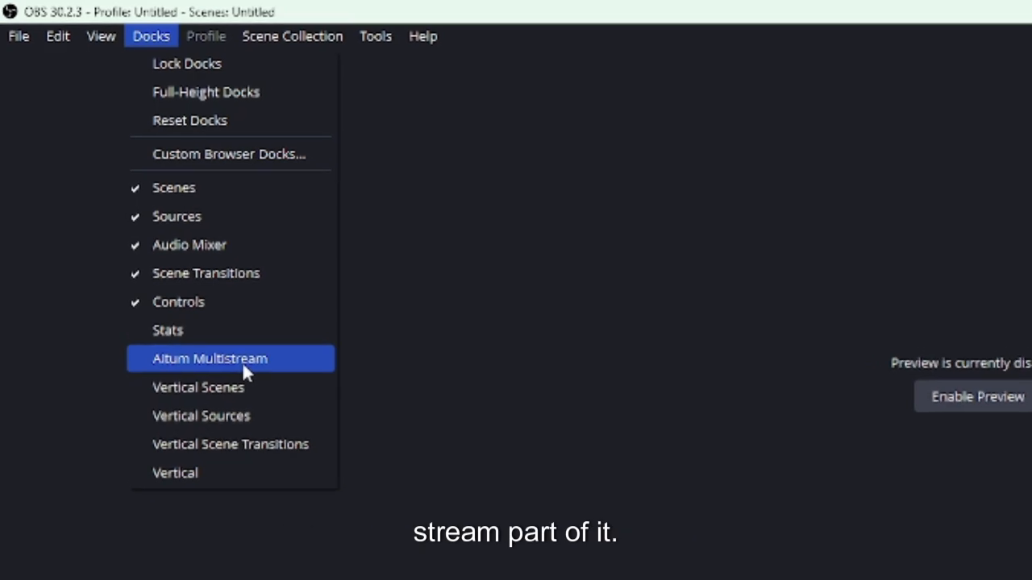
left_click(242, 362)
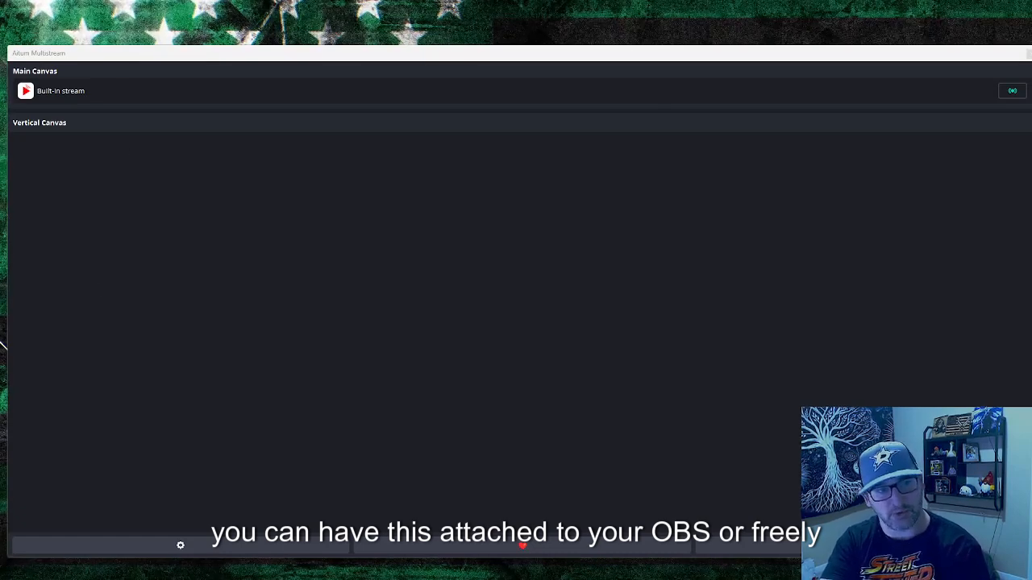
left_click_drag(132, 60, 121, 39)
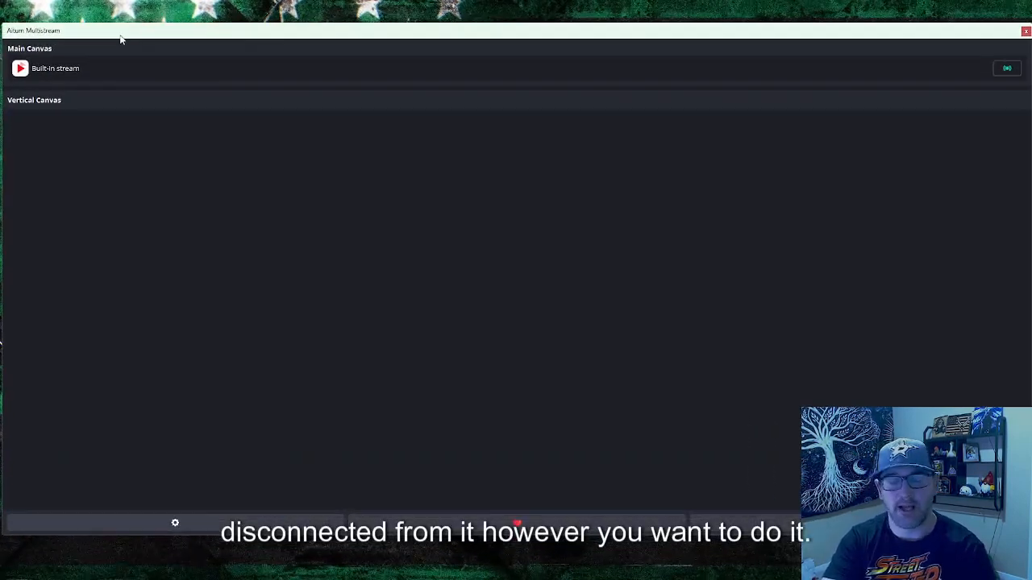
- Open the Aitum Multistream settings and display the Main Canvas output settings
left_click(176, 524)
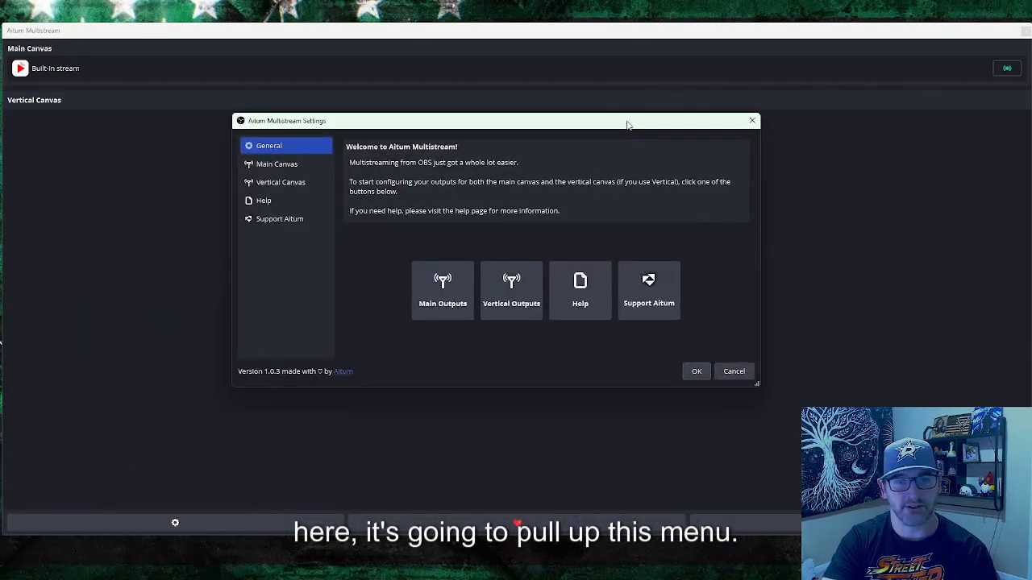
left_click(288, 170)
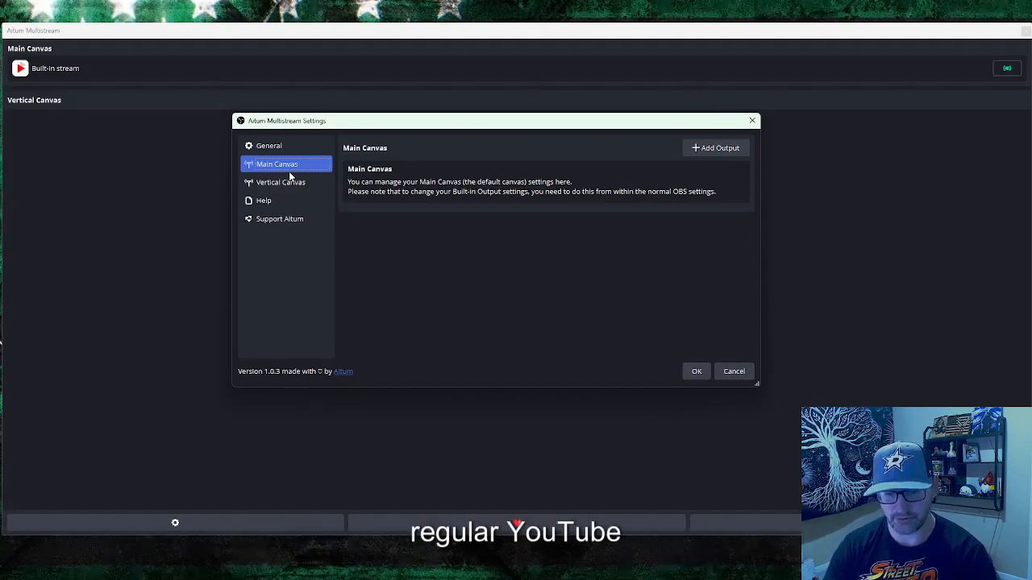
left_click(288, 171)
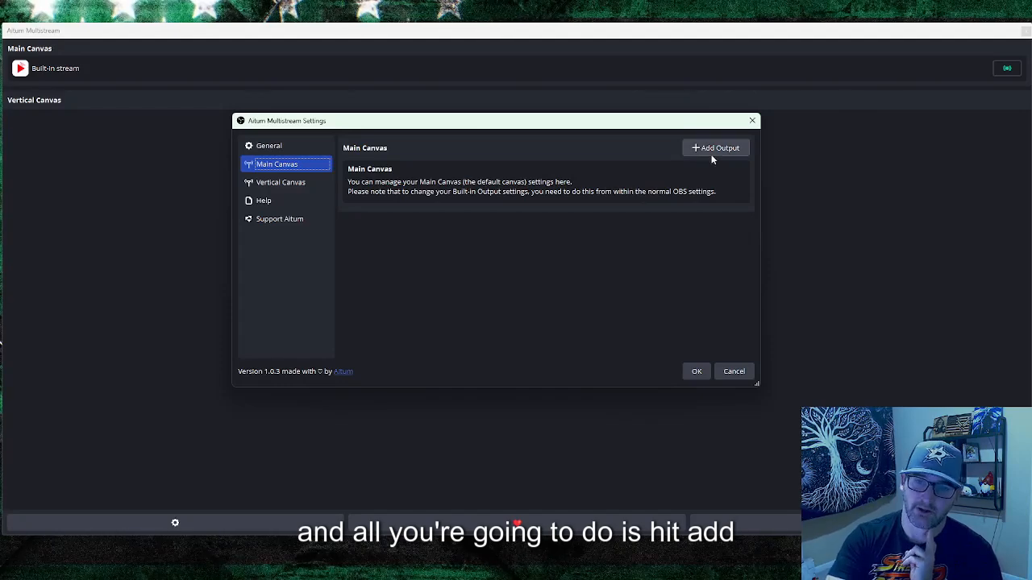
- Examine the fields for a new Twitch output on the main canvas, including the server list, and close the form without creating it
left_click(712, 149)
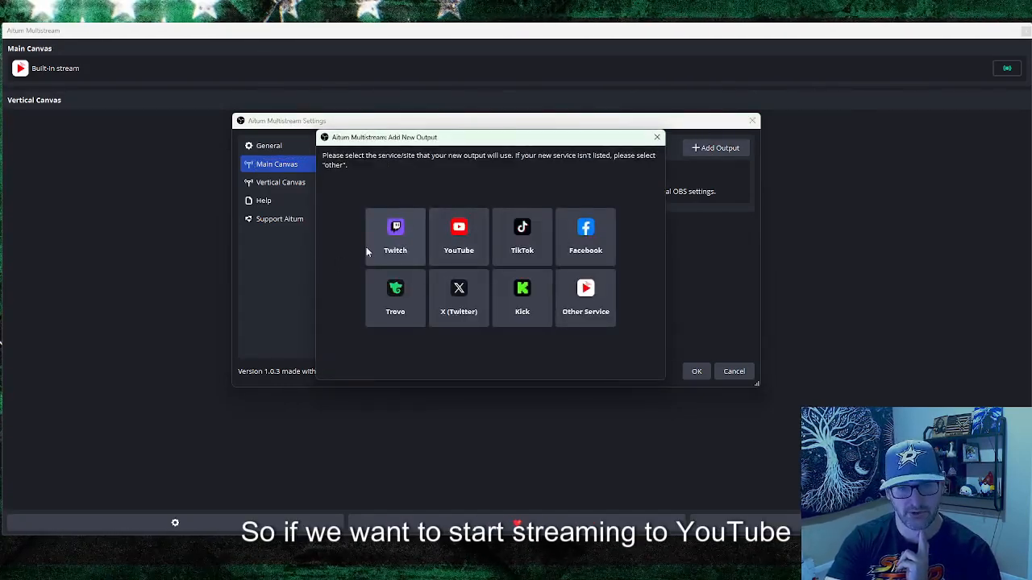
left_click(396, 234)
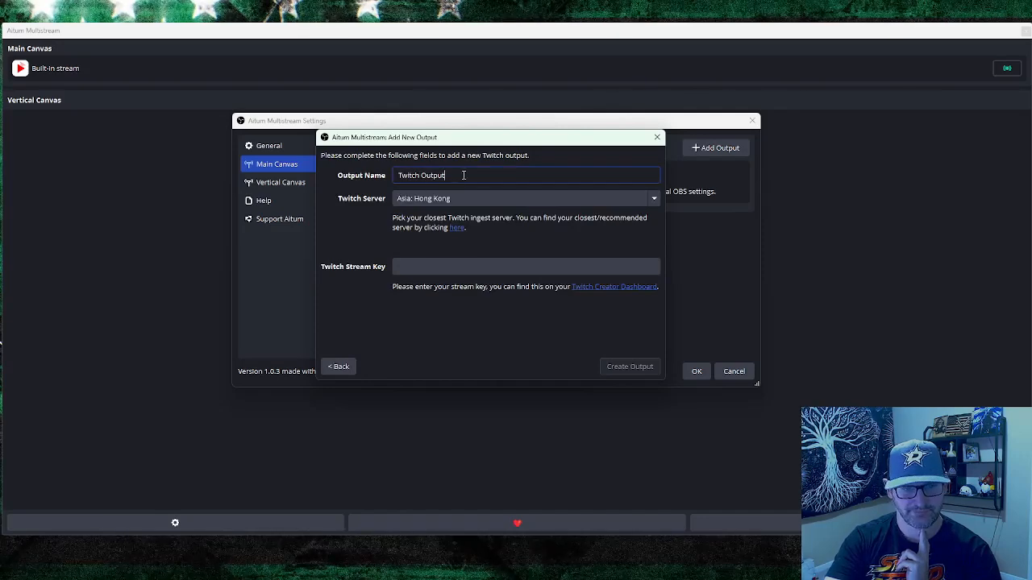
left_click(491, 199)
scroll(508, 273, "down", 6)
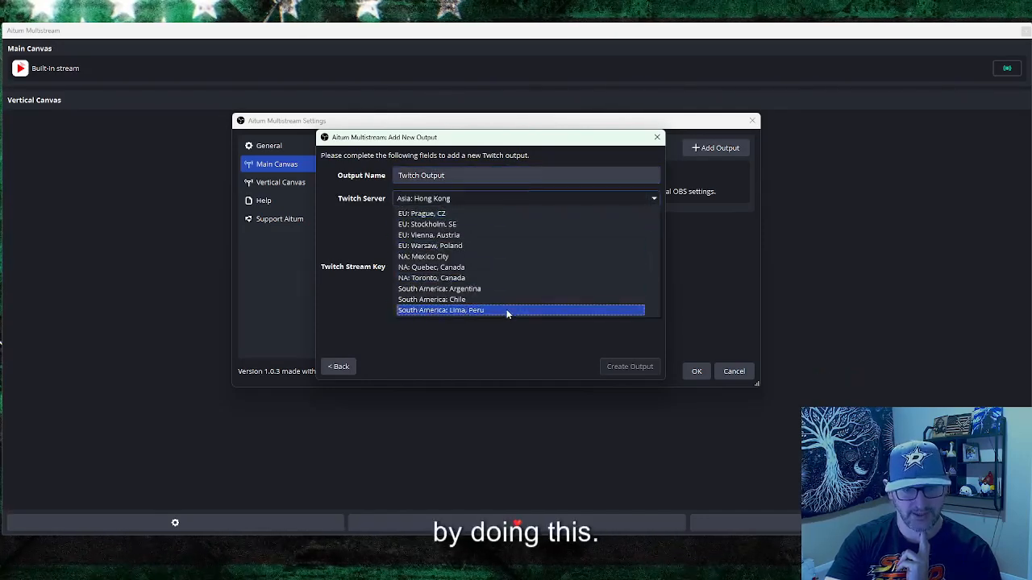
scroll(500, 298, "up", 3)
left_click(330, 232)
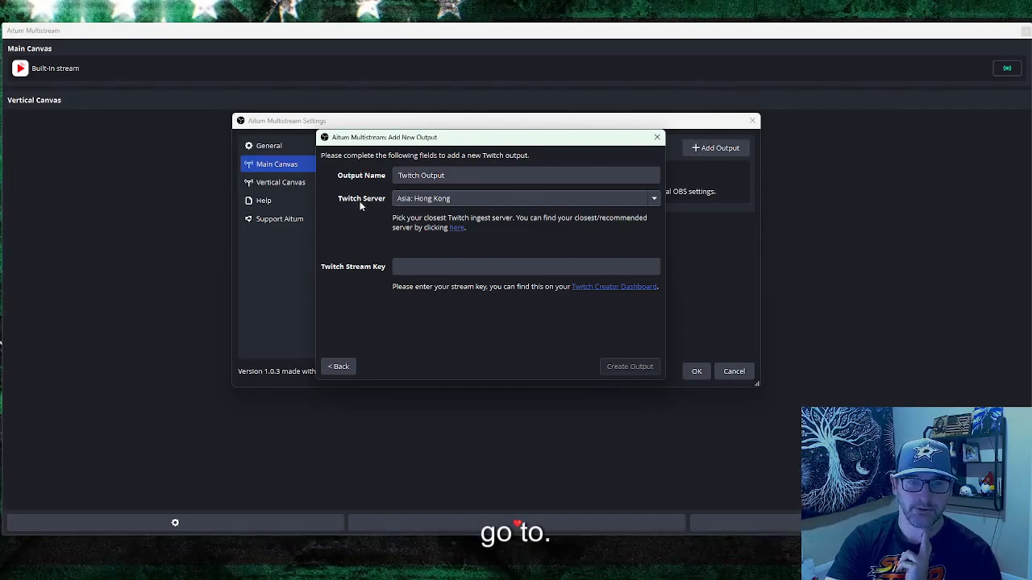
left_click(657, 137)
- Examine the fields for new YouTube and Kick outputs on the main canvas, closing each form without creating an output
left_click(714, 147)
left_click(448, 236)
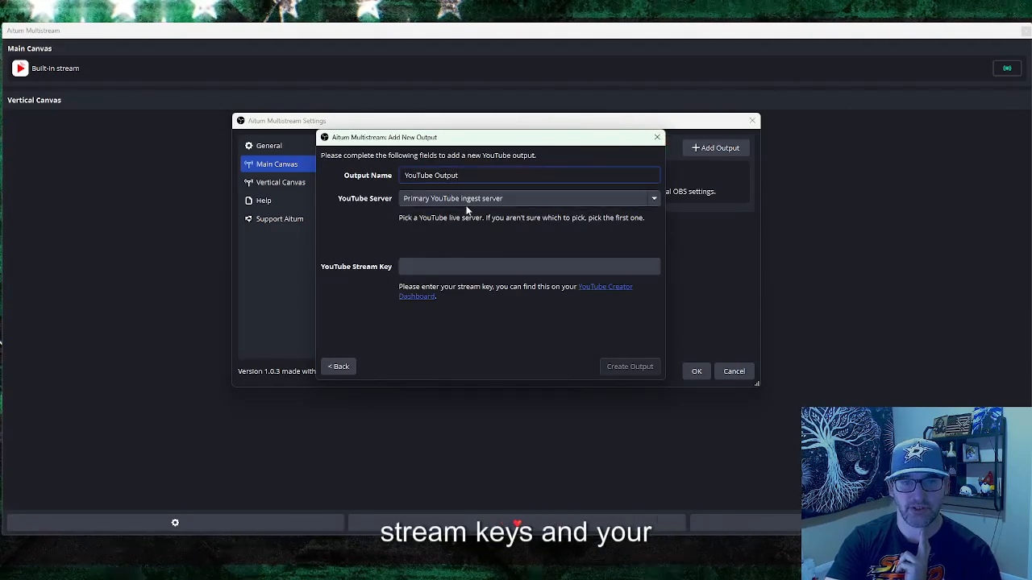
left_click(657, 139)
left_click(732, 153)
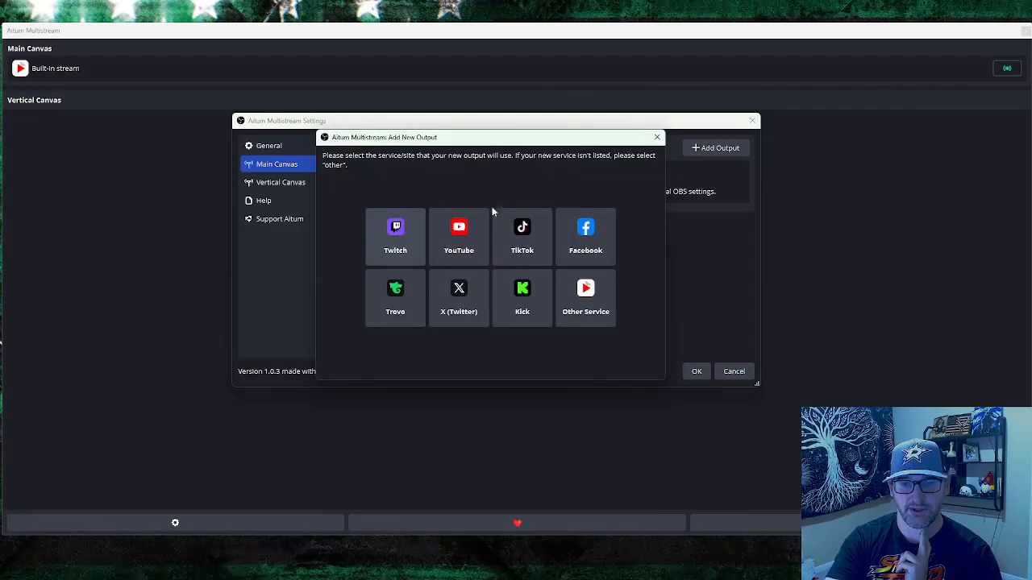
left_click(511, 298)
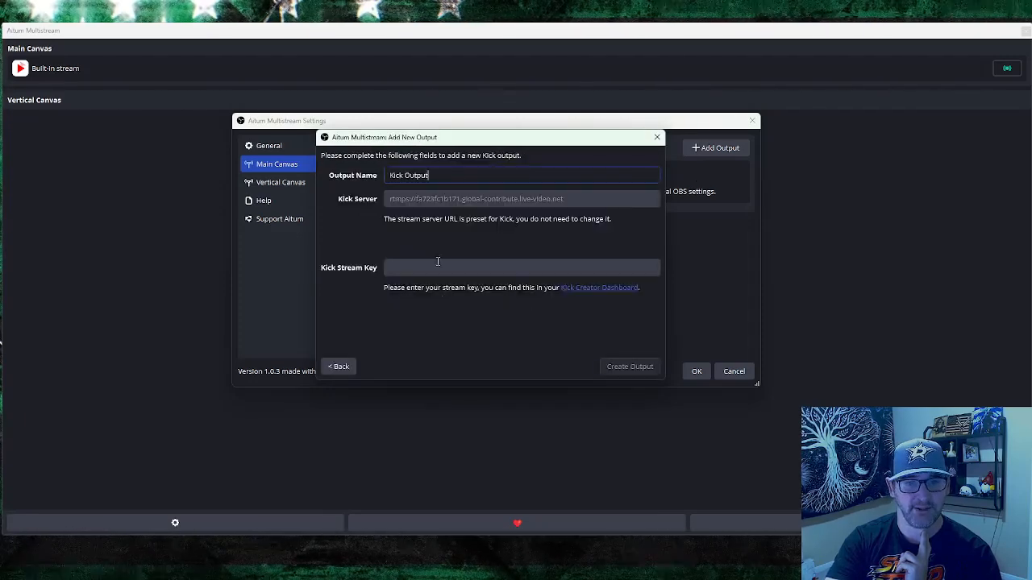
left_click(657, 138)
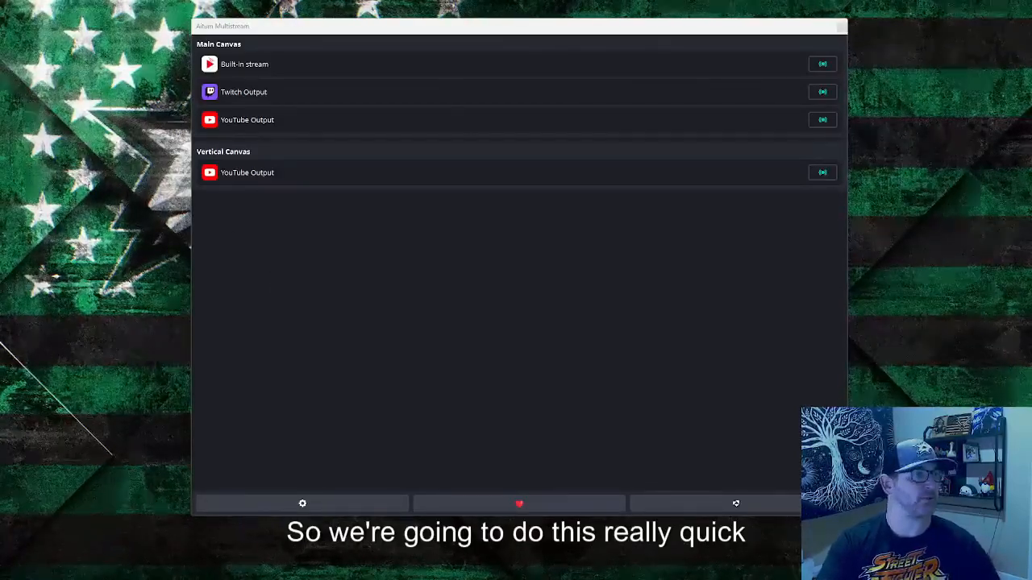
- Arrange the OBS window and the Aitum Multistream window side by side so the streaming controls and outputs are both accessible
left_click_drag(1, 113, 74, 77)
left_click_drag(323, 33, 430, 29)
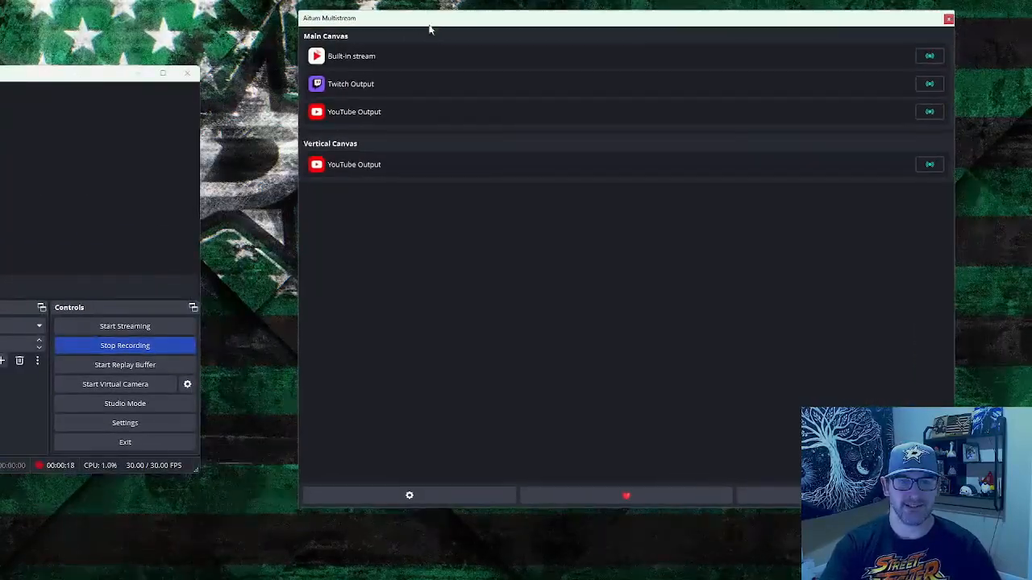
left_click_drag(113, 74, 166, 40)
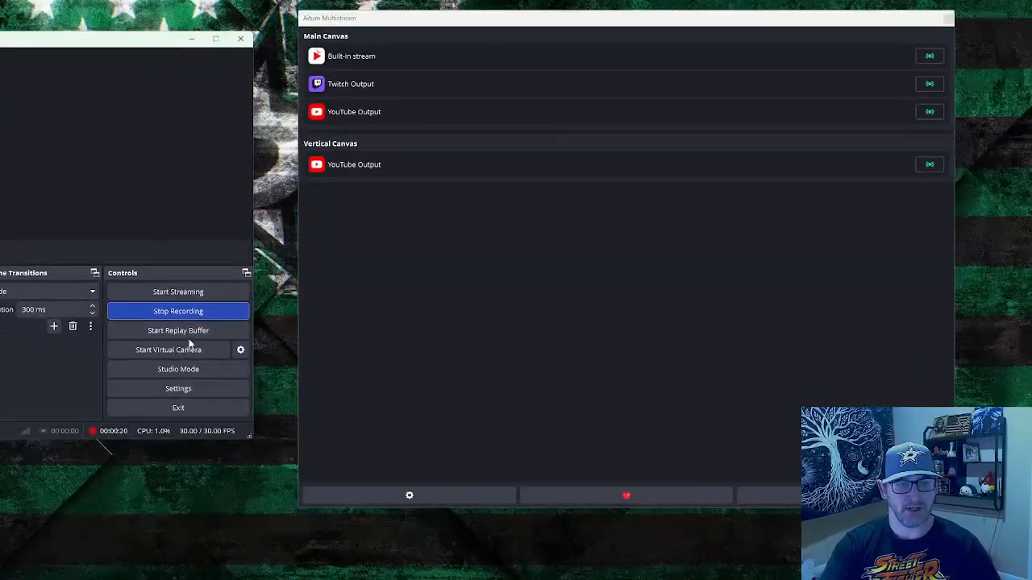
- Start the built-in OBS stream and the main canvas YouTube Output
left_click(178, 293)
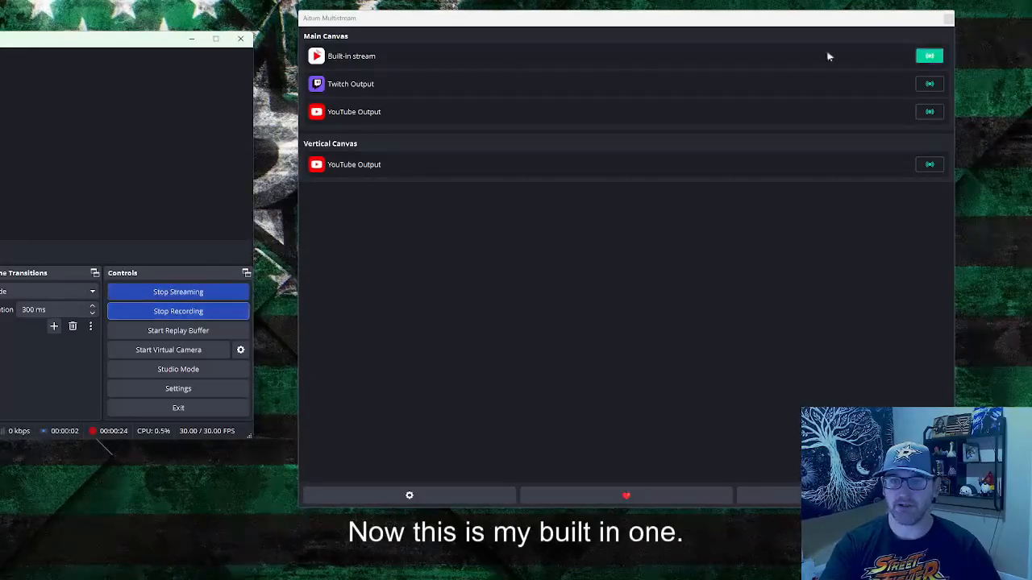
left_click(925, 116)
left_click(931, 112)
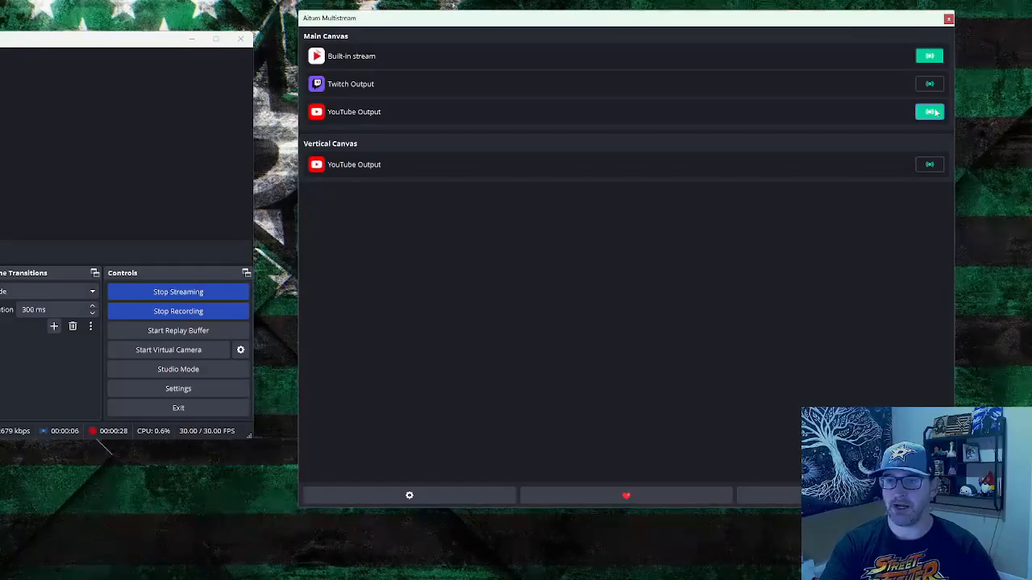
- Start the vertical canvas YouTube Output, and end the test by stopping the OBS stream
left_click(930, 165)
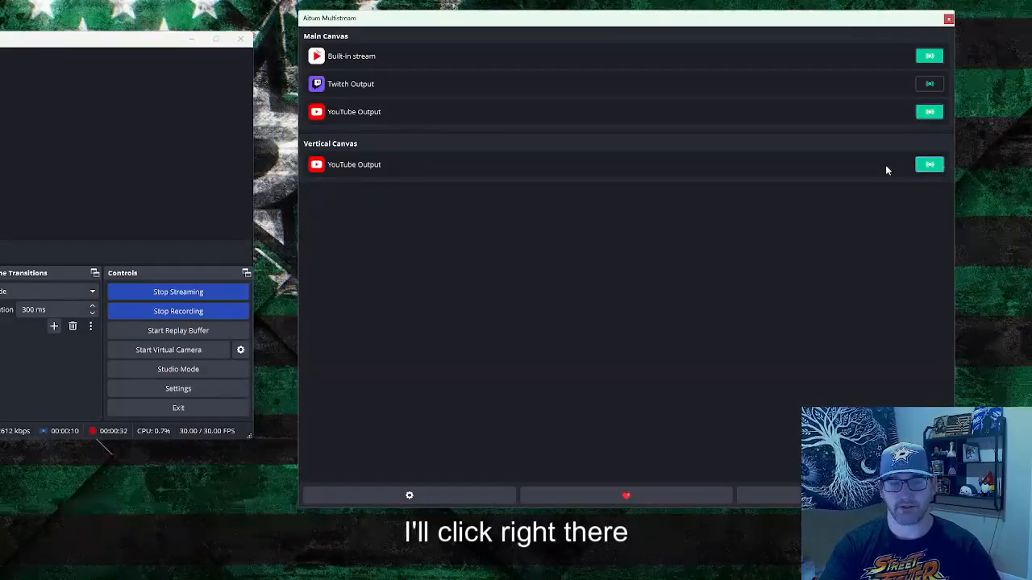
left_click(179, 292)
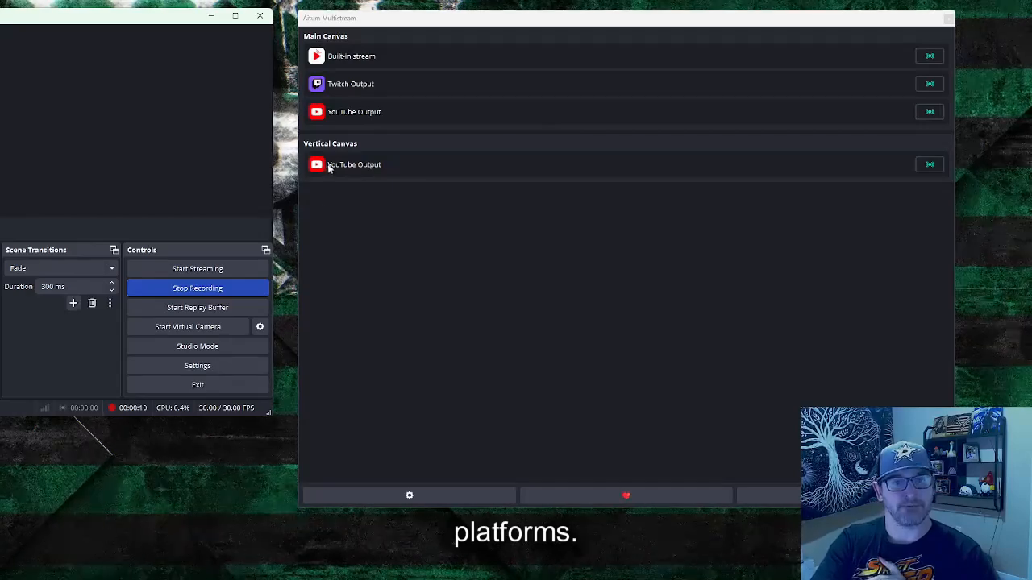
- Examine the server and stream key fields for a new TikTok output on the vertical canvas, closing the form without creating it
left_click(432, 495)
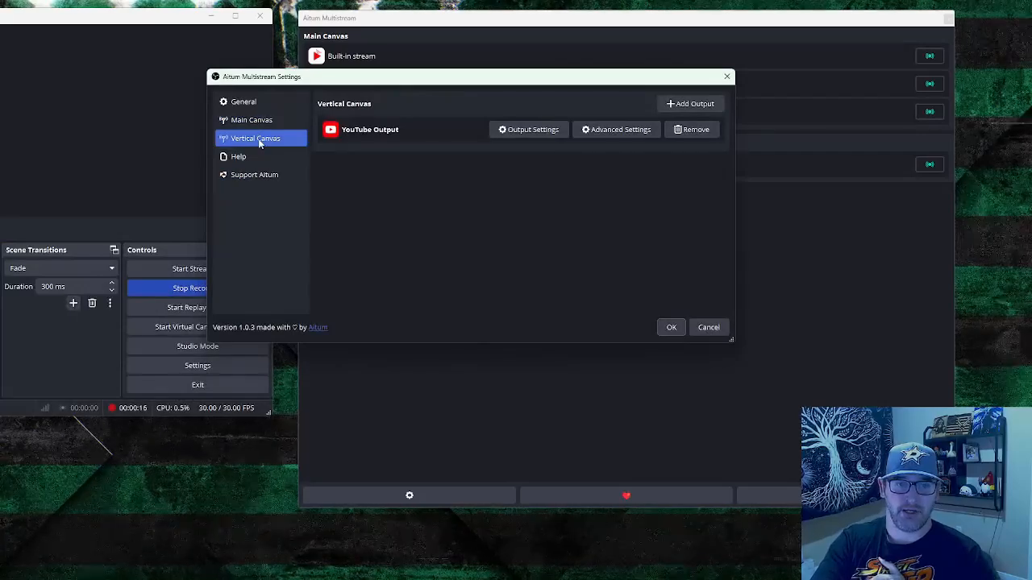
left_click(693, 103)
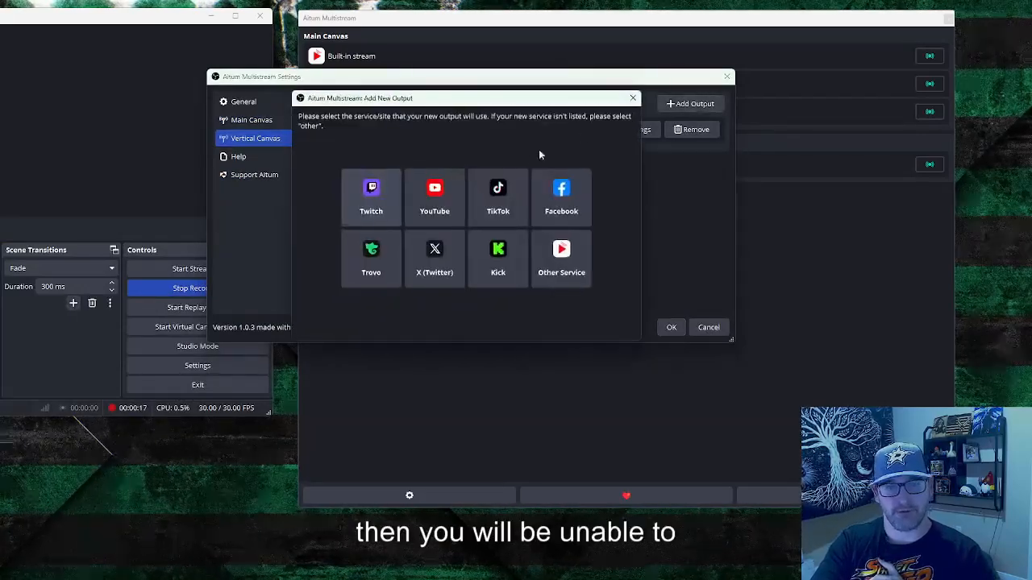
left_click(498, 195)
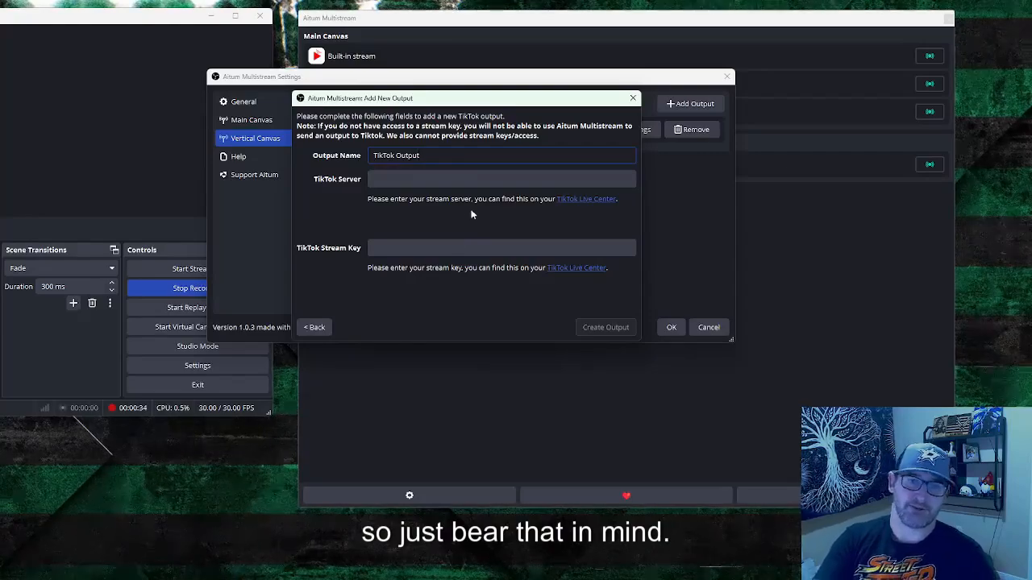
left_click(634, 98)
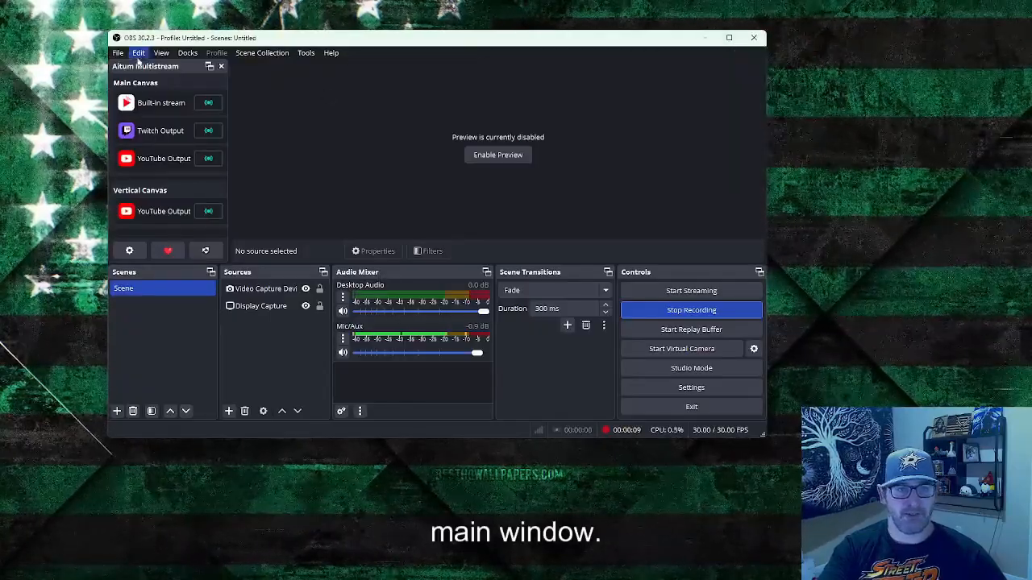
- Show the Vertical dock, make its floating window taller, and place it beside the main OBS window
left_click(188, 52)
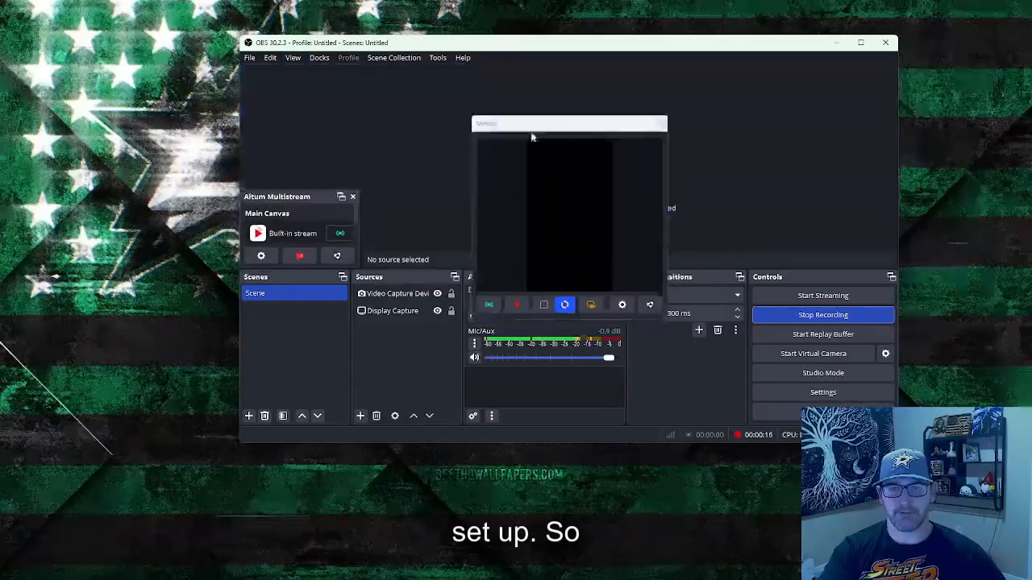
left_click_drag(541, 364, 544, 419)
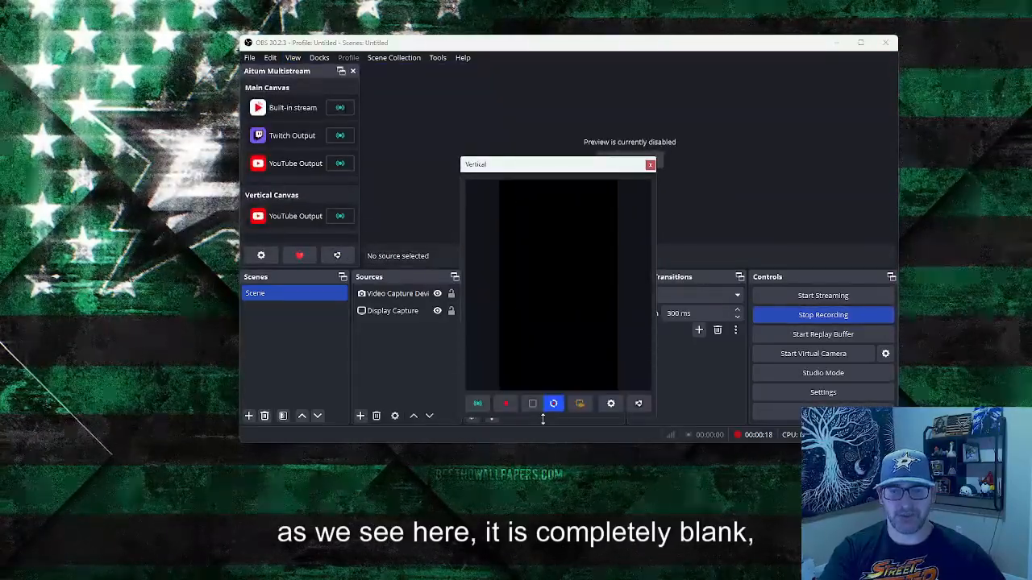
left_click_drag(552, 164, 120, 36)
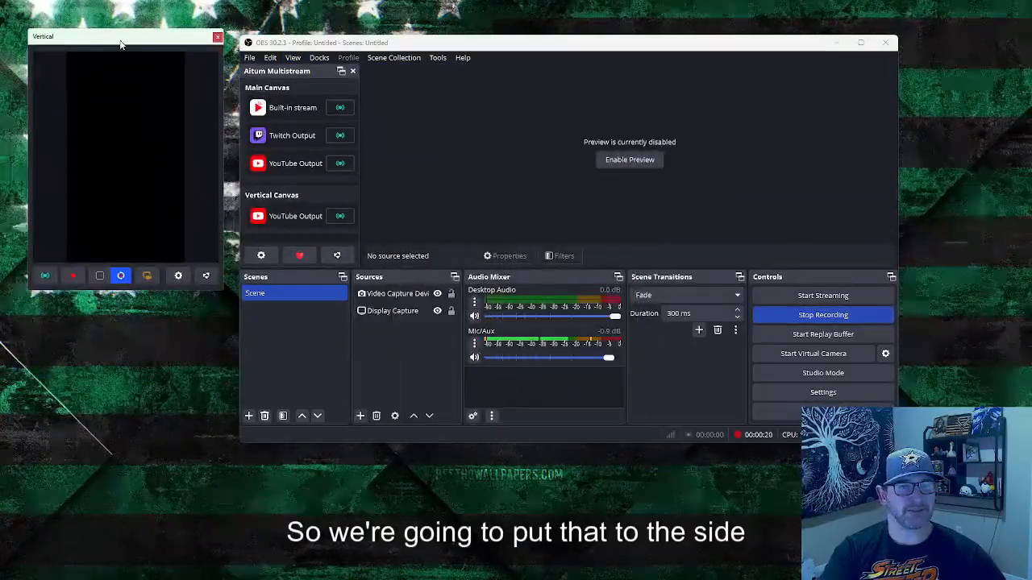
- Show the Vertical Scenes dock, detach it below the vertical preview, and enlarge it in width and height
left_click(322, 58)
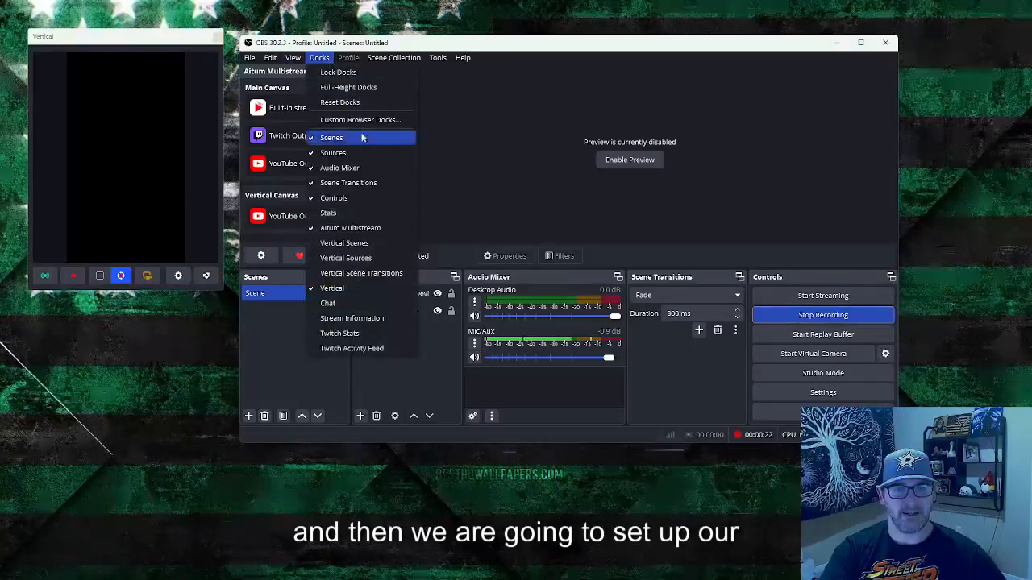
left_click(384, 246)
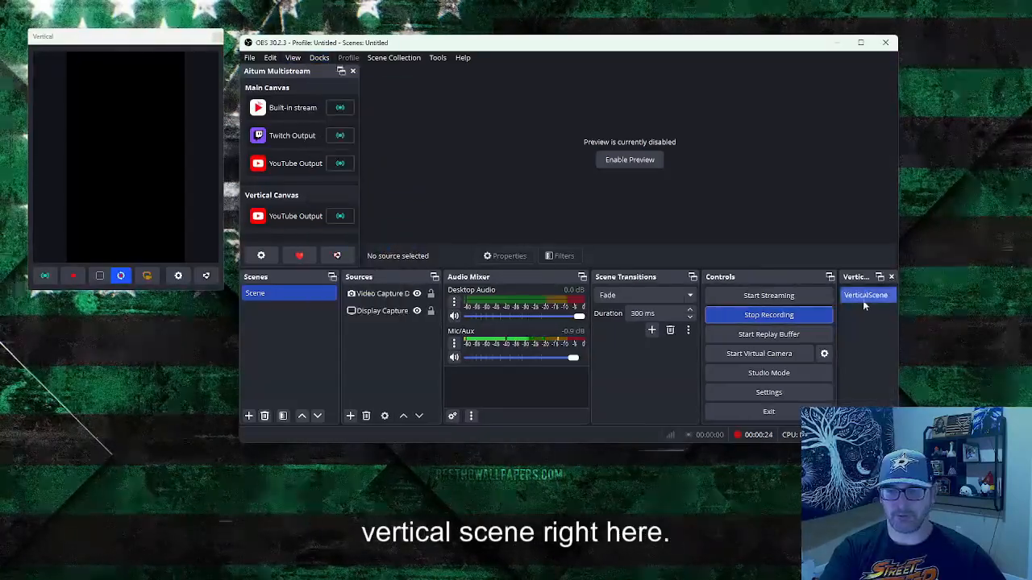
left_click_drag(865, 276, 131, 328)
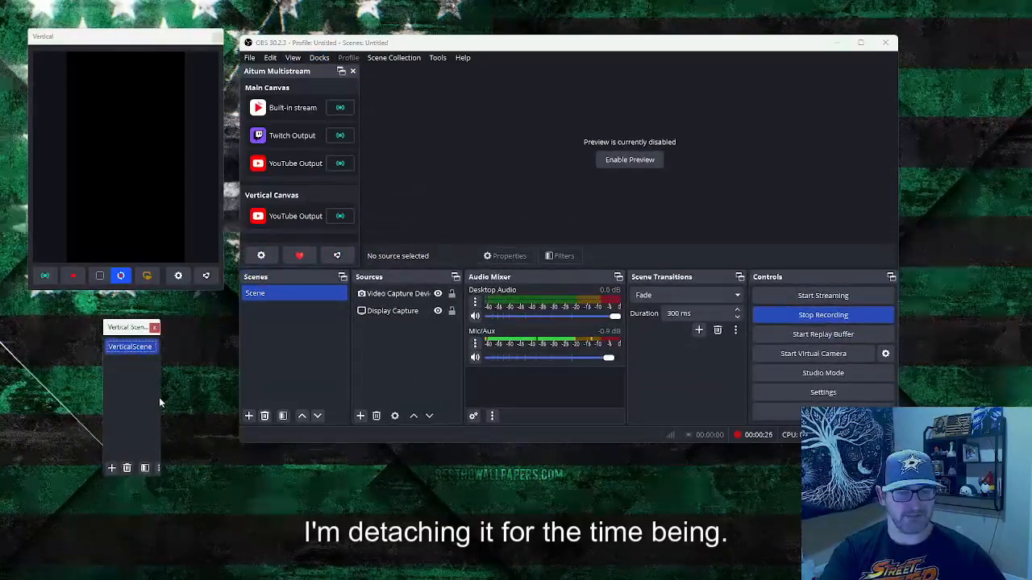
left_click_drag(161, 396, 227, 395)
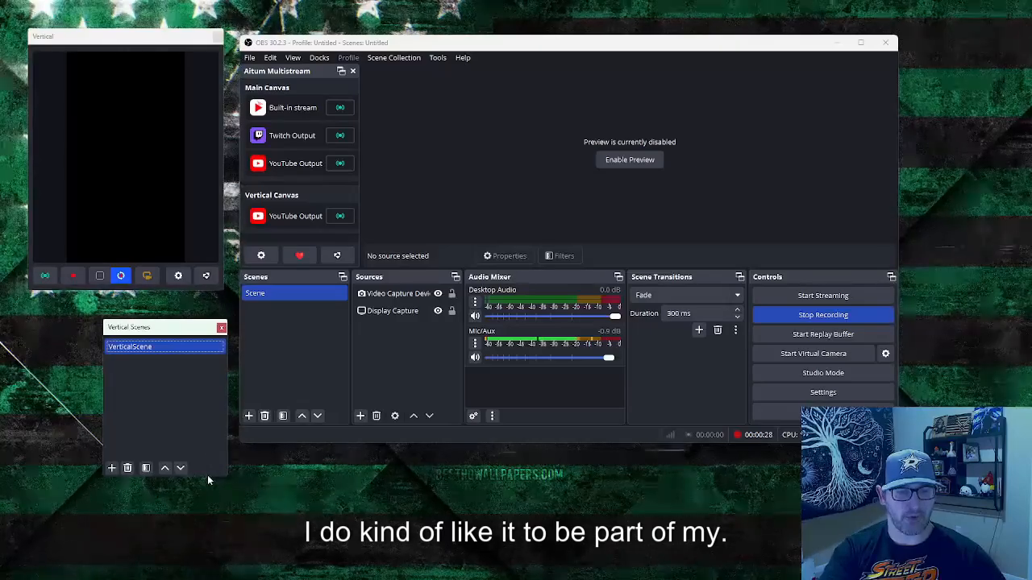
left_click_drag(207, 475, 207, 577)
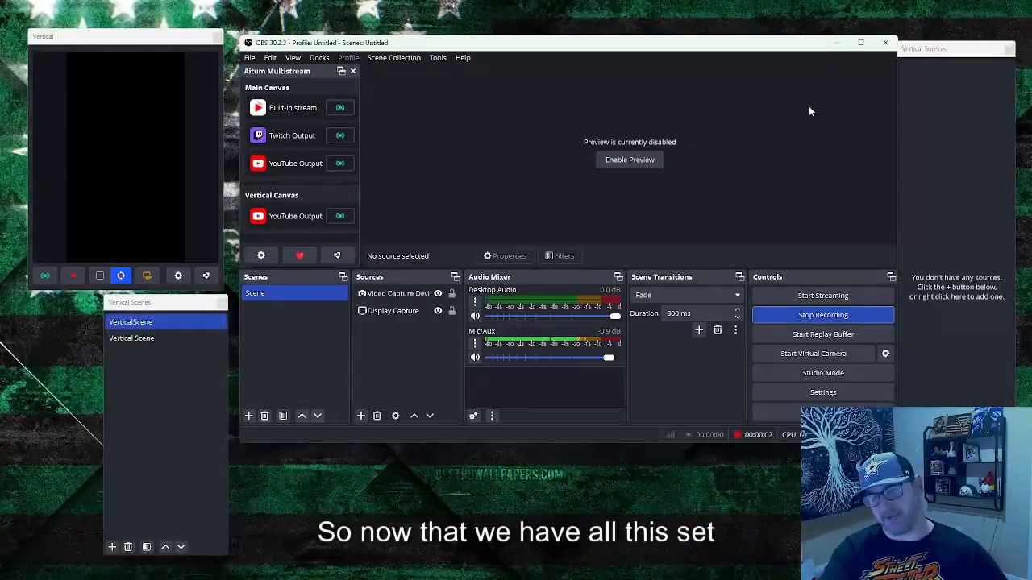
- Align the Vertical Sources window beside the OBS window and add the existing Mic/Aux and Desktop Audio sources to VerticalScene
left_click_drag(942, 53, 941, 44)
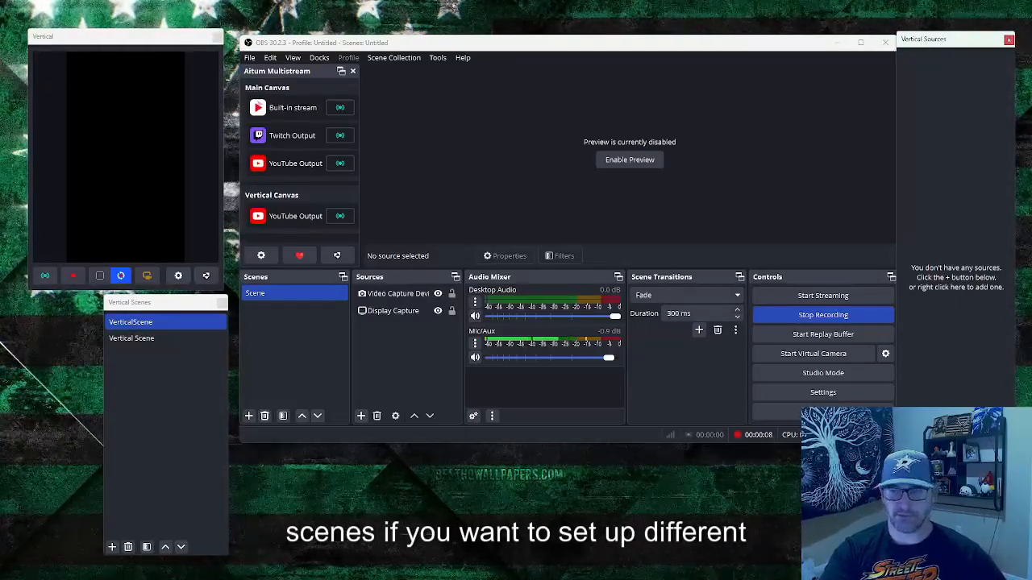
right_click(912, 248)
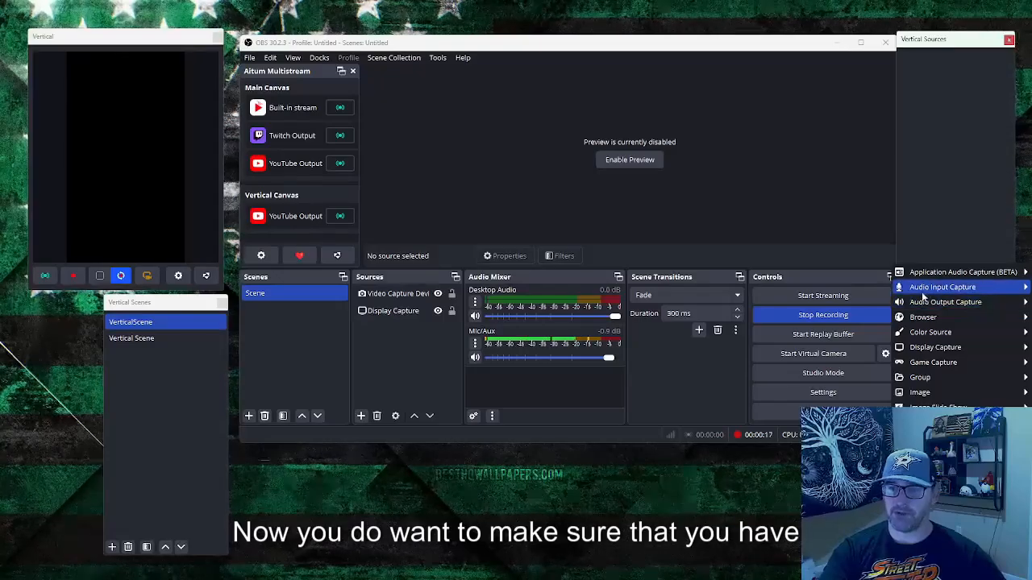
mouse_move(926, 292)
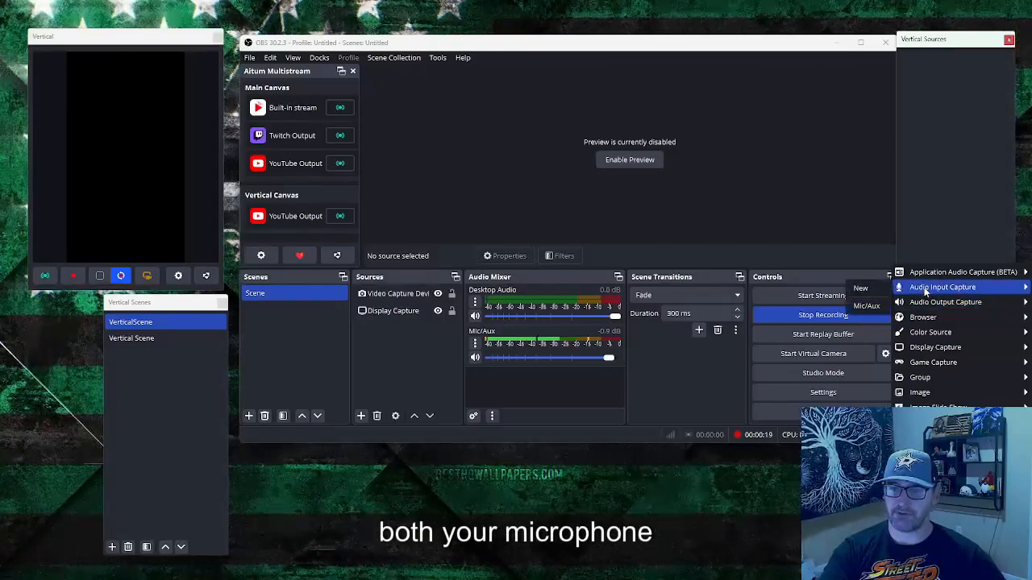
left_click(866, 306)
left_click(905, 547)
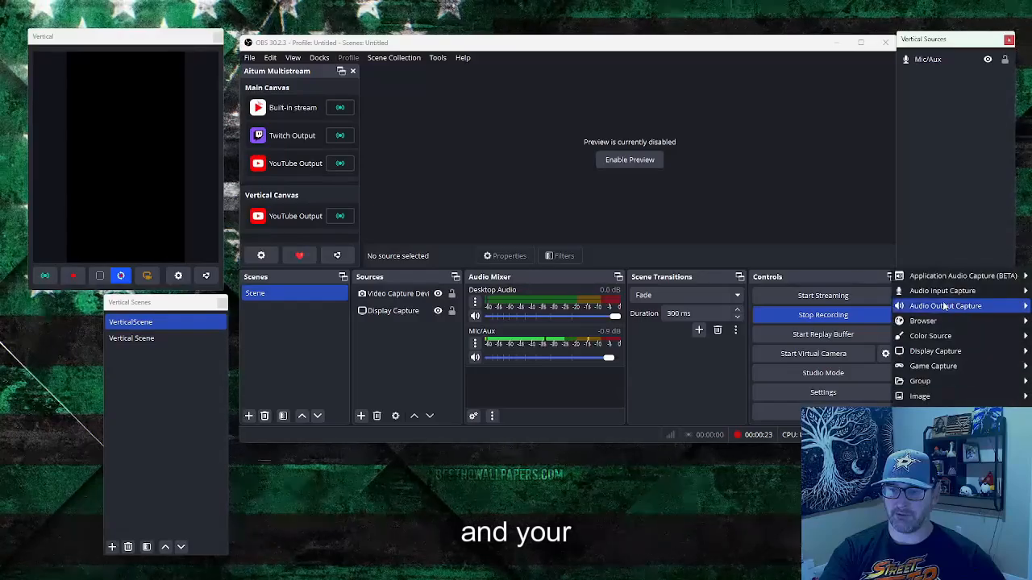
mouse_move(944, 307)
left_click(853, 325)
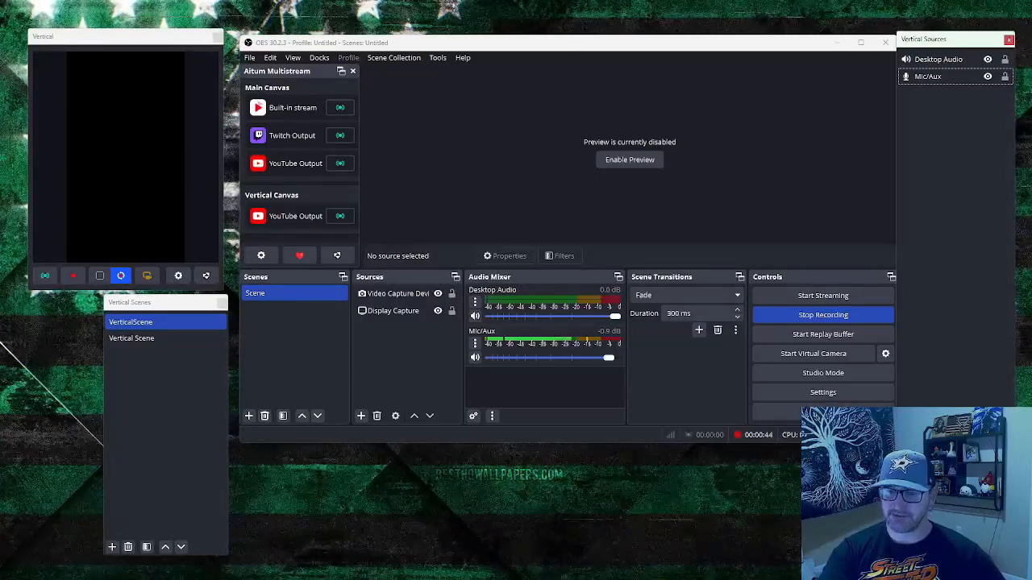
- Add the existing video capture device to VerticalScene and fit it to the canvas width along the canvas's lower edge
left_click(906, 532)
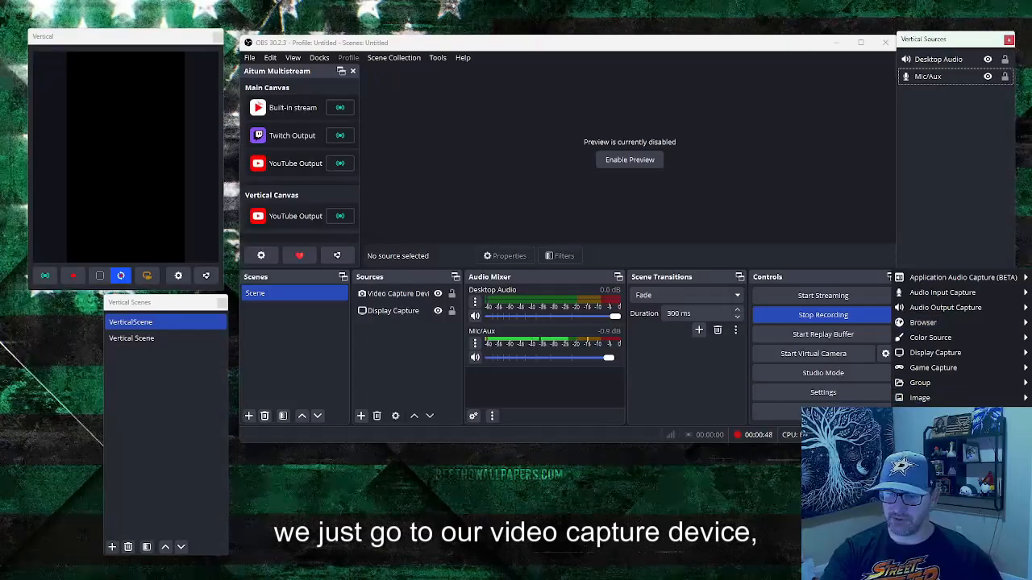
left_click(951, 473)
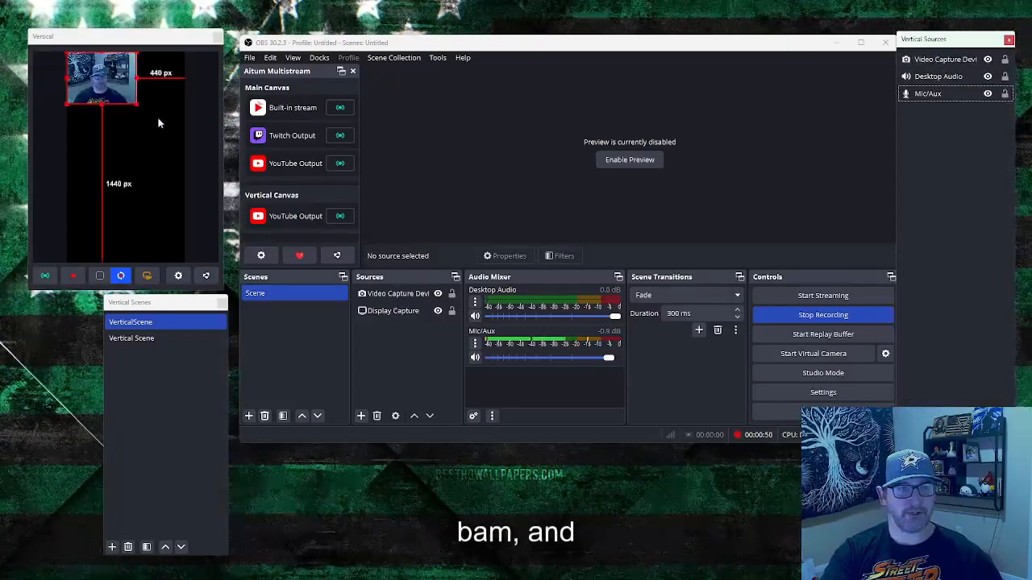
left_click_drag(135, 105, 128, 230)
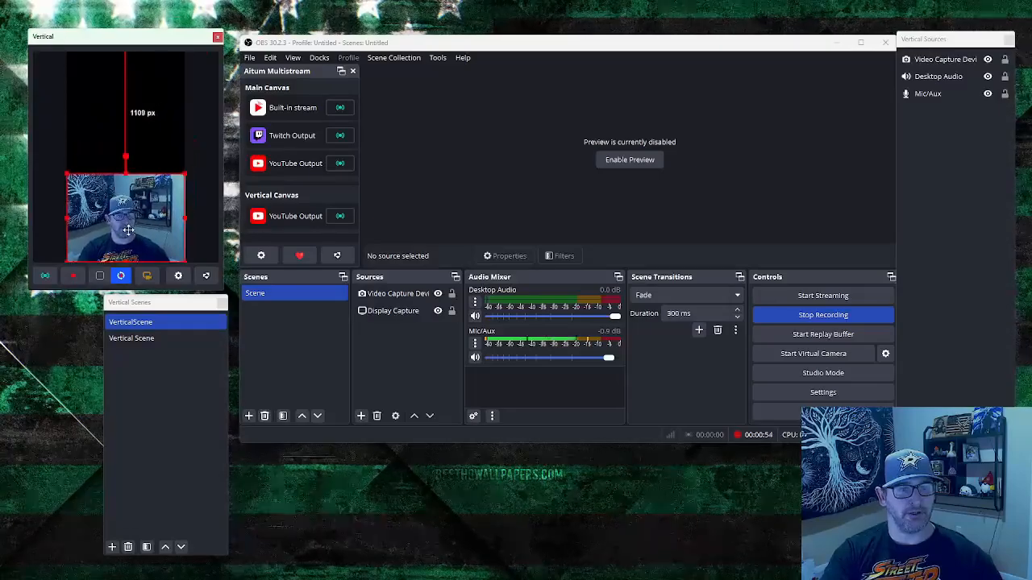
- Enlarge and reposition the camera source so it fills the entire vertical canvas with the person near the centre
left_click_drag(125, 172, 125, 108)
left_click_drag(145, 190, 107, 139)
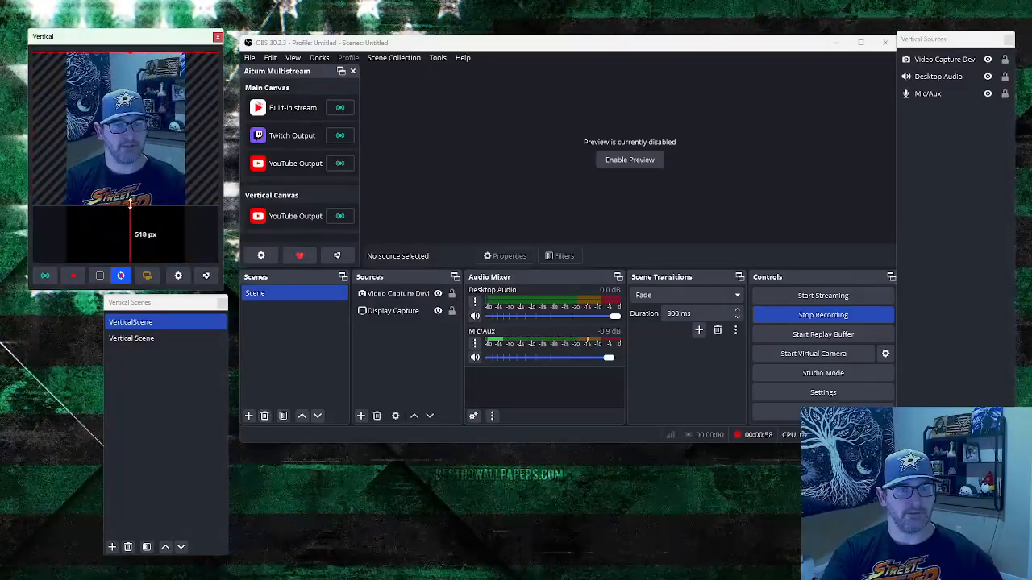
left_click_drag(130, 204, 122, 246)
left_click_drag(121, 137, 121, 155)
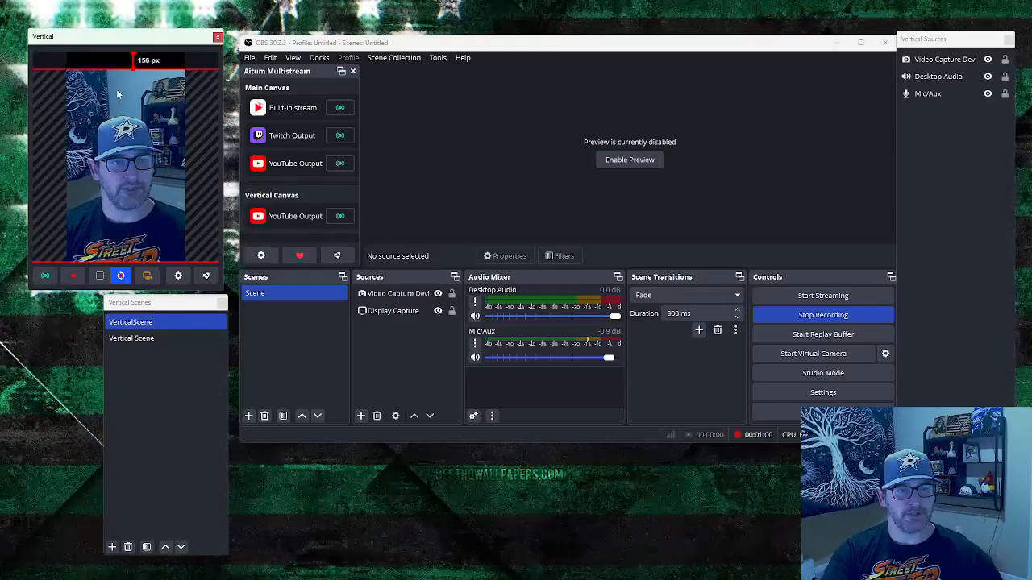
left_click_drag(133, 69, 132, 53)
left_click_drag(129, 95, 112, 94)
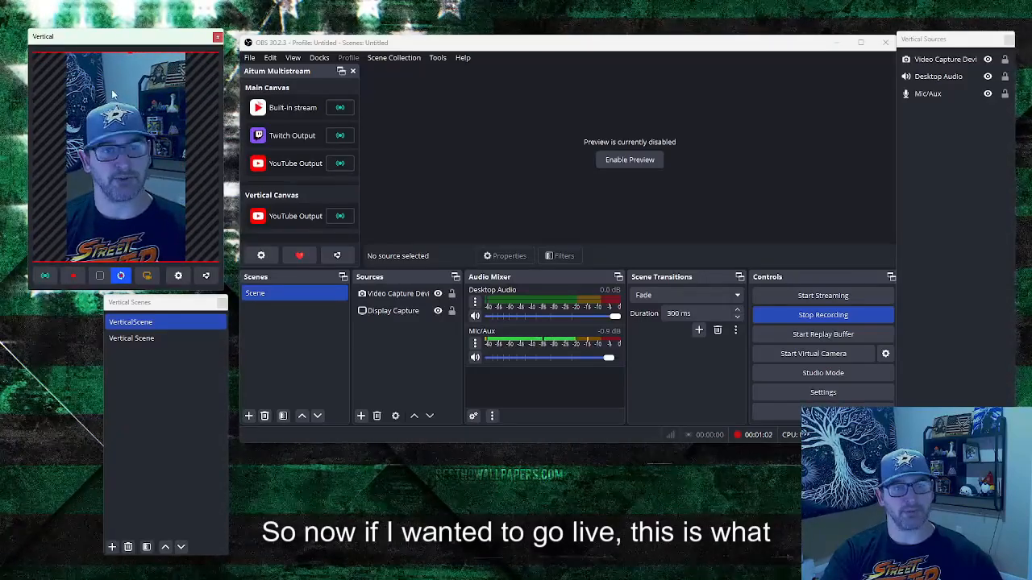